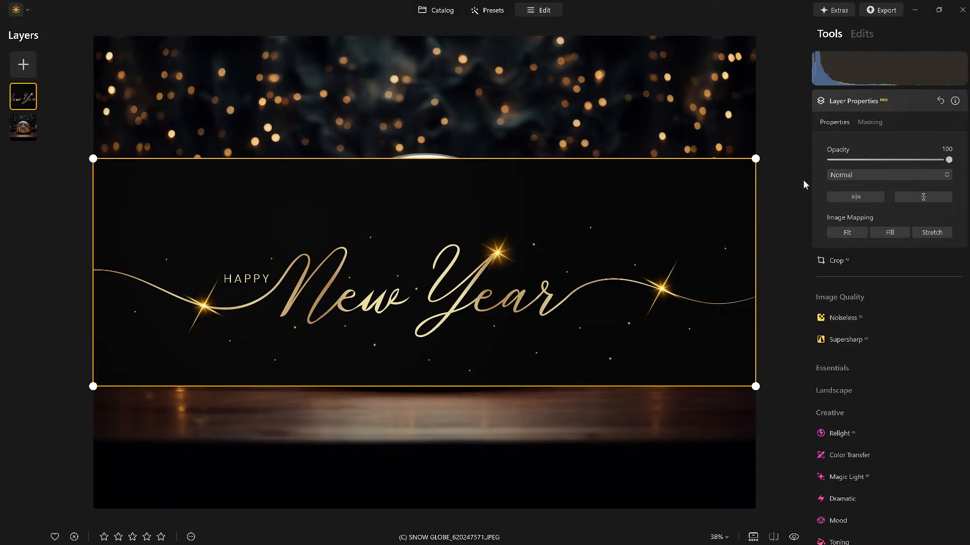
# Step: Set the Happy New Year text layer's blend mode to Lighten and move it below the snow globe
pyautogui.click(840, 176)
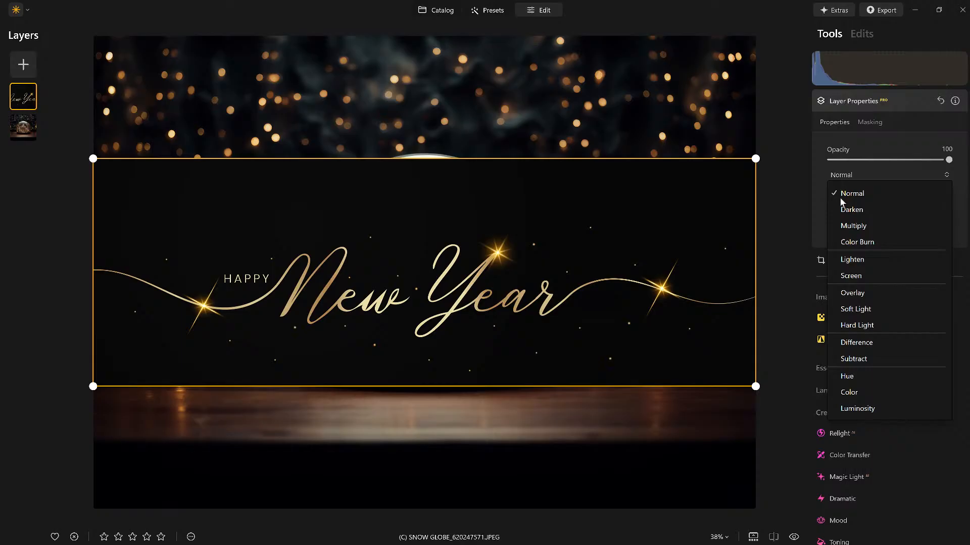
pyautogui.click(857, 260)
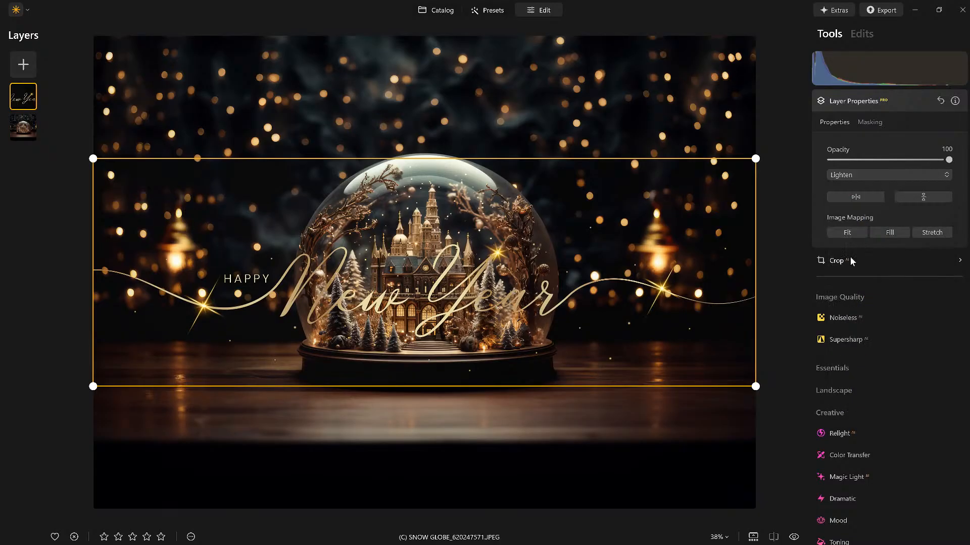
pyautogui.moveTo(428, 272); pyautogui.dragTo(430, 410)
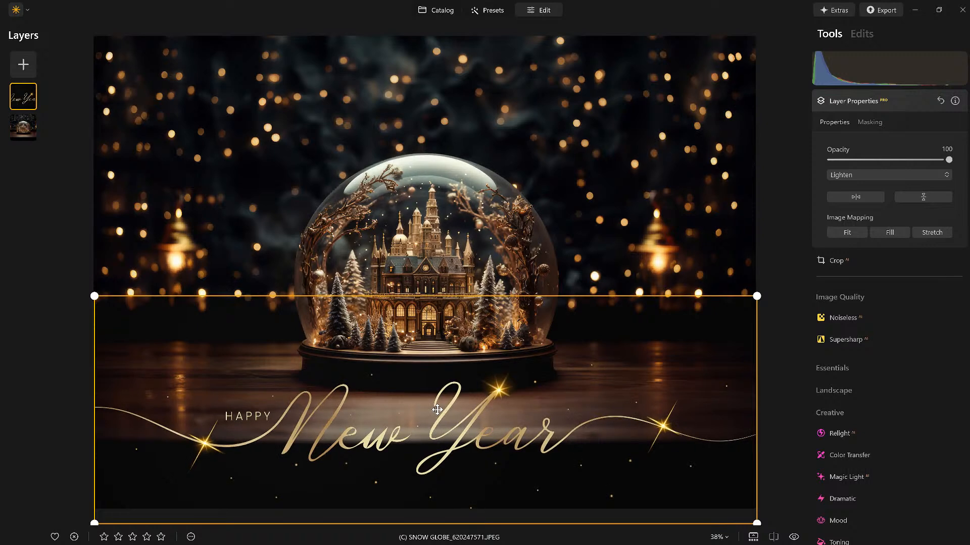
pyautogui.click(783, 256)
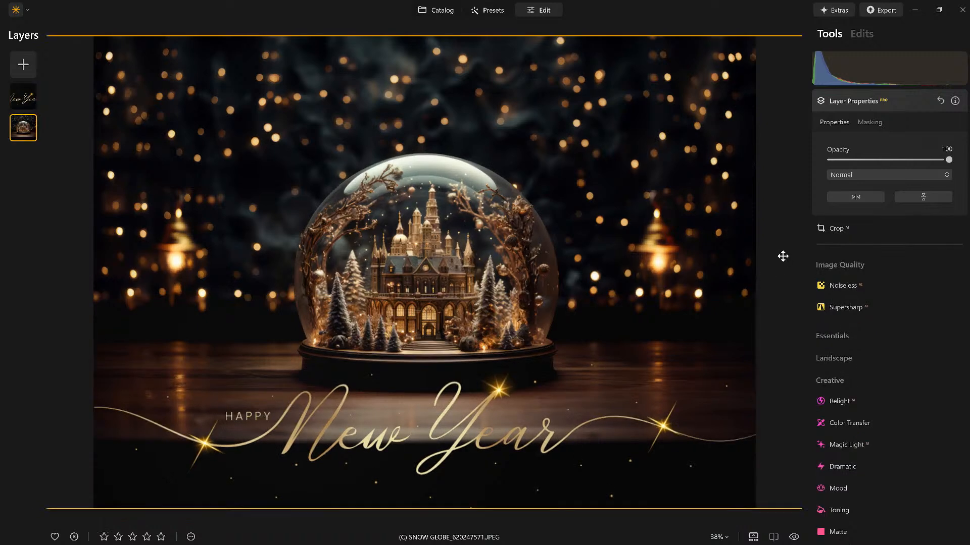
pyautogui.click(26, 60)
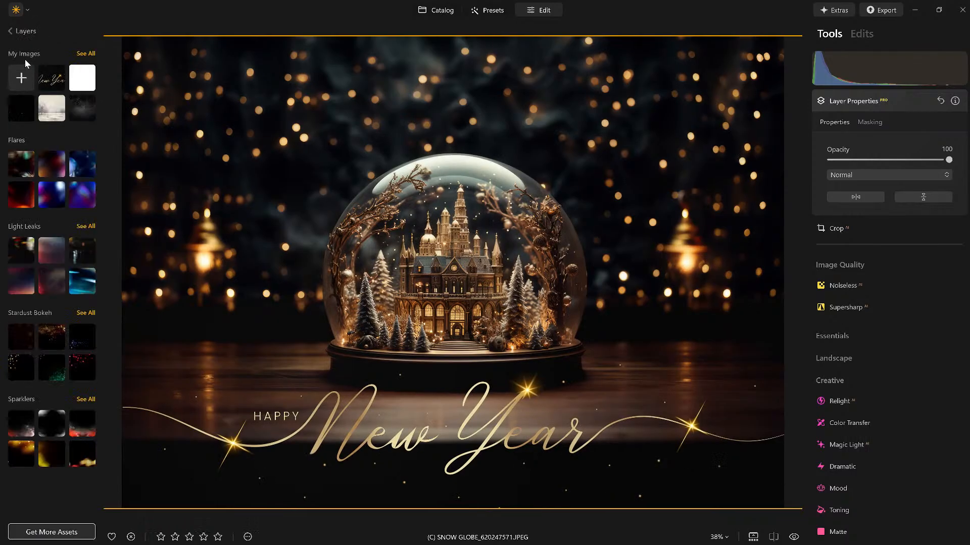
pyautogui.click(12, 79)
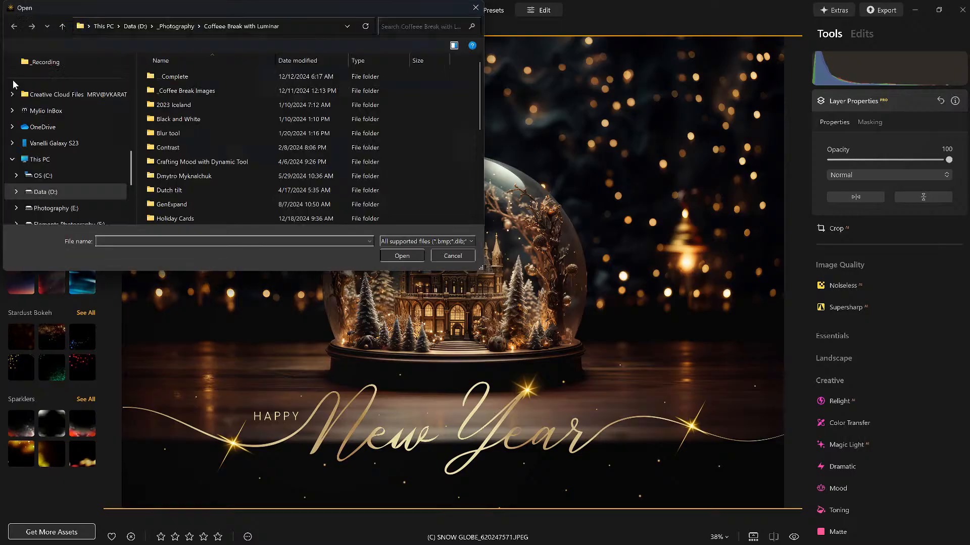
pyautogui.click(452, 256)
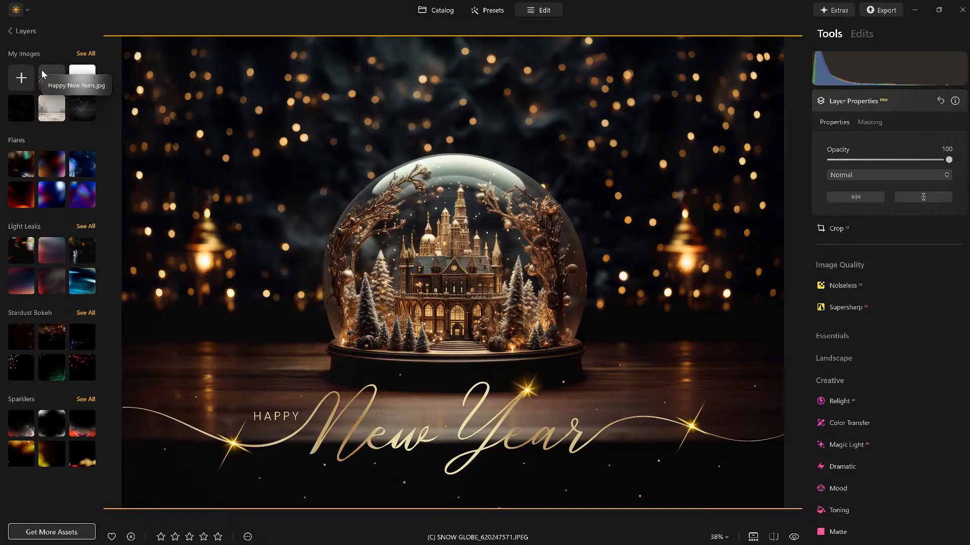
pyautogui.click(23, 32)
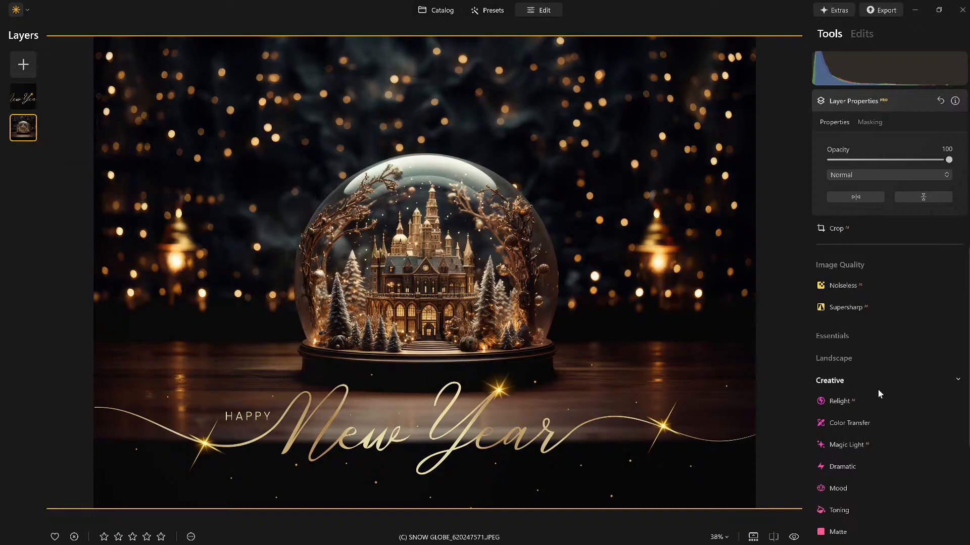
# Step: Apply Magic Light to the snow globe image layer with Intensity at 100
pyautogui.scroll(-3, 871, 420)
pyautogui.scroll(2, 871, 421)
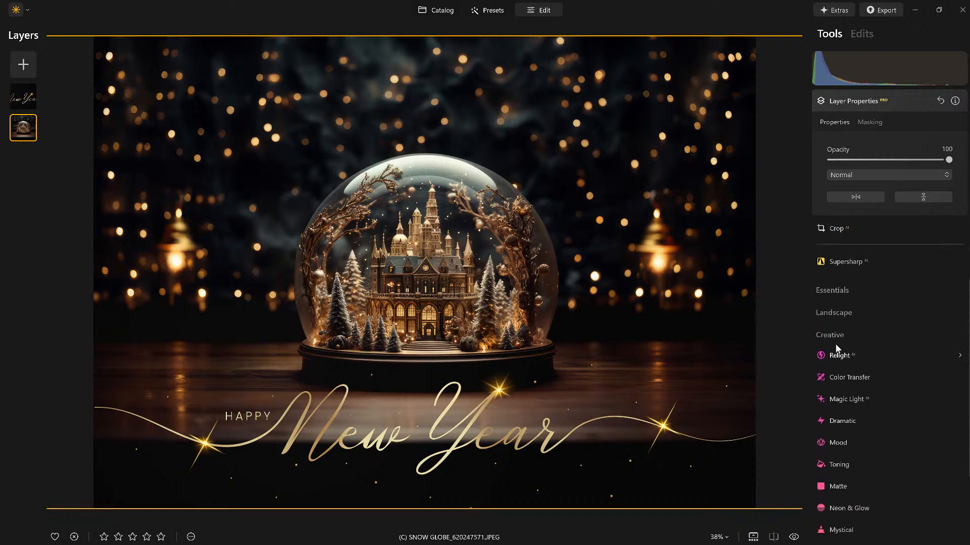
pyautogui.click(833, 398)
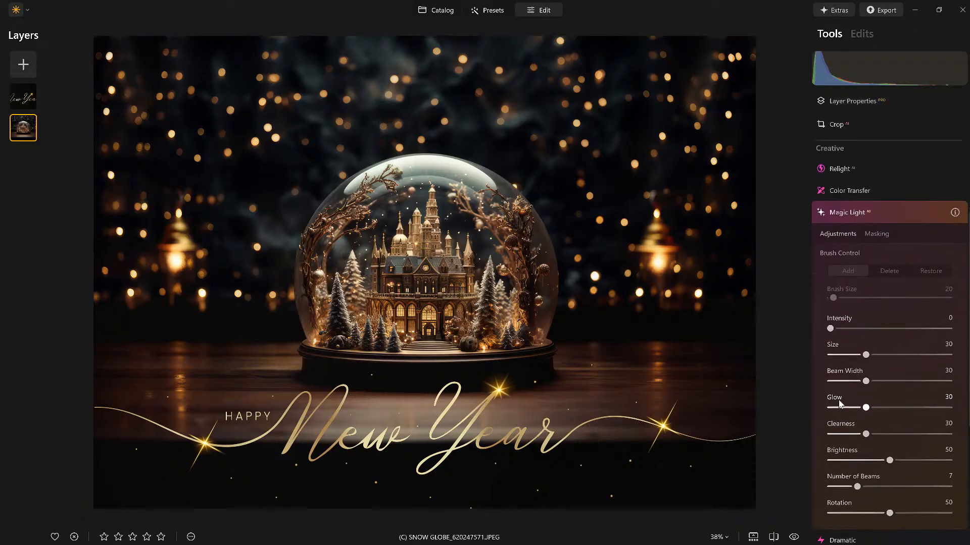
pyautogui.moveTo(831, 327); pyautogui.dragTo(949, 328)
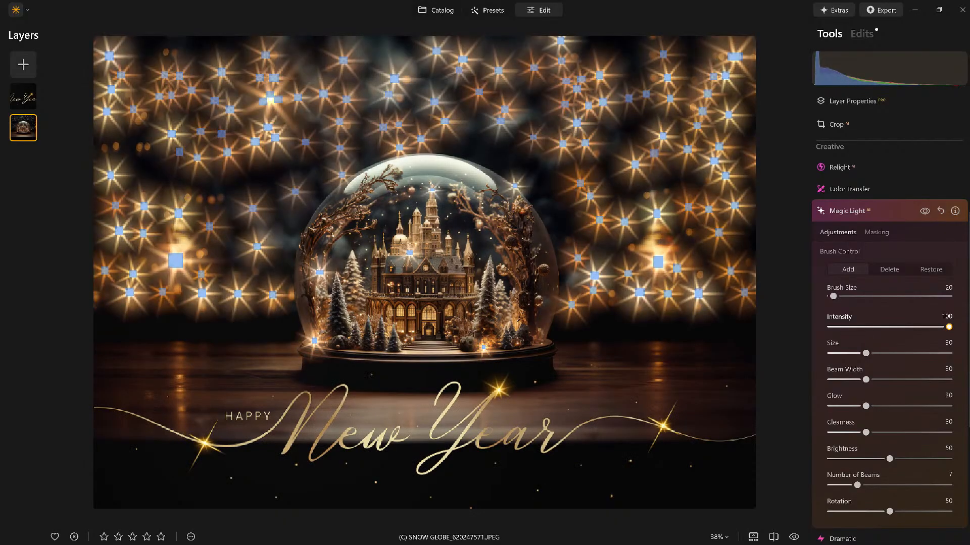
pyautogui.moveTo(948, 327)
pyautogui.mouseDown()
pyautogui.moveTo(877, 328)
pyautogui.moveTo(949, 328)
pyautogui.mouseUp()
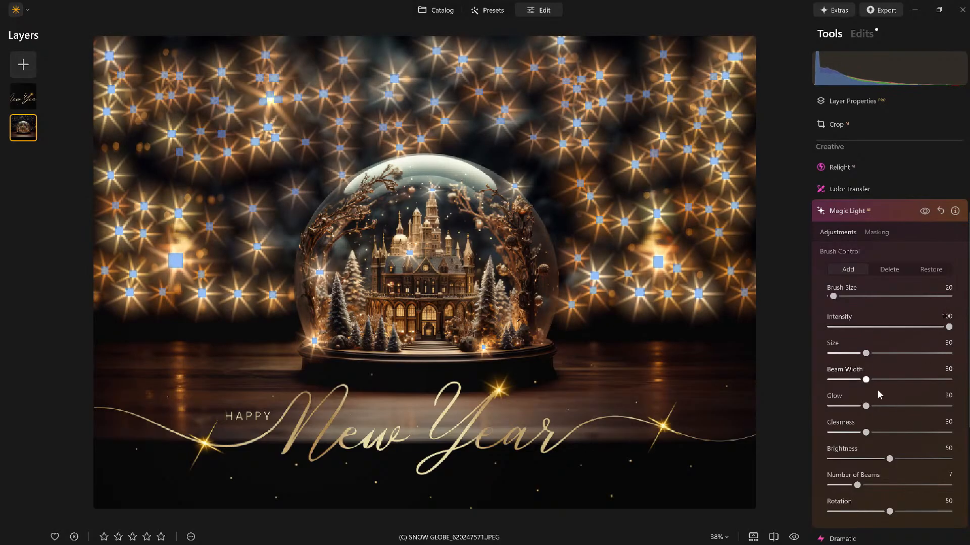
# Step: Refine the Magic Light stars with Number of Beams 11, Beam Width 13, Glow 32 and Intensity 30
pyautogui.moveTo(857, 484); pyautogui.dragTo(883, 485)
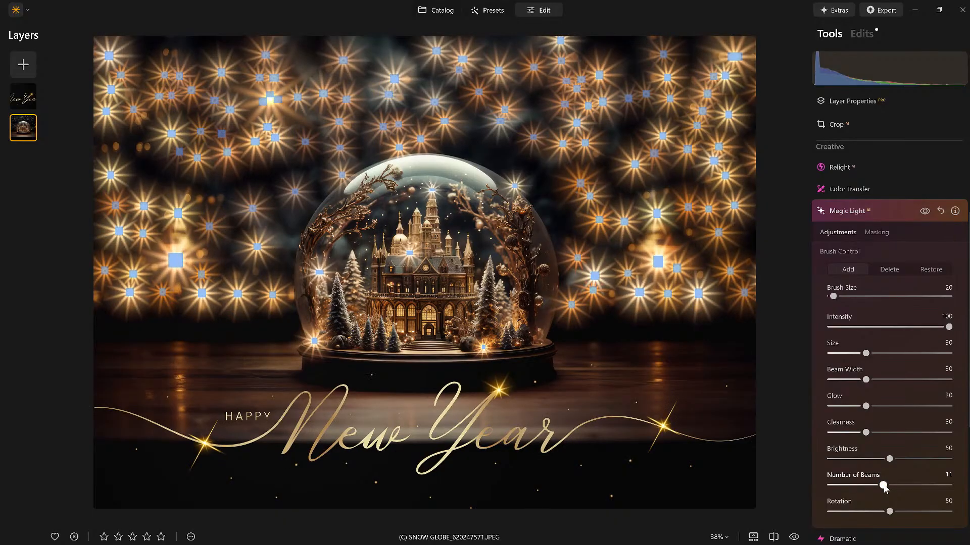
pyautogui.moveTo(866, 406); pyautogui.dragTo(848, 383)
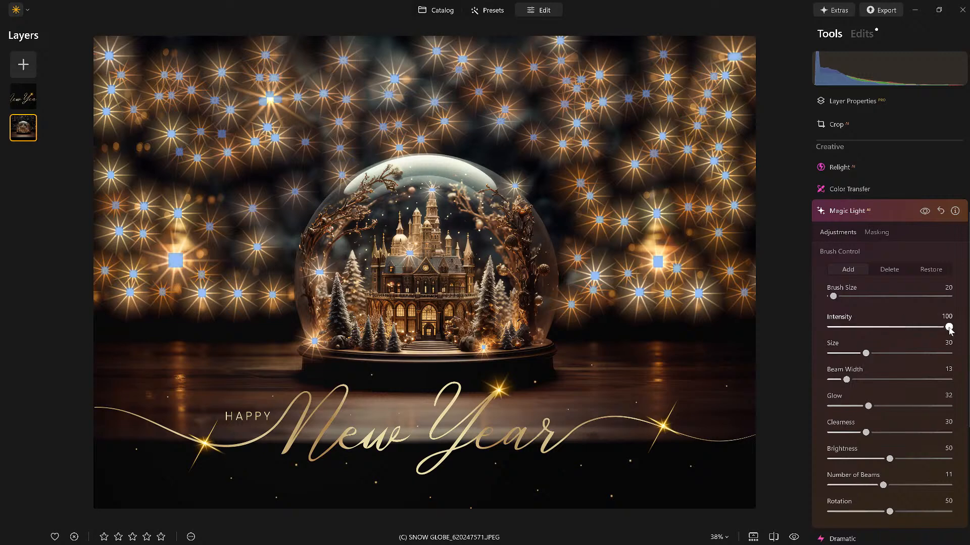
pyautogui.moveTo(948, 328); pyautogui.dragTo(868, 329)
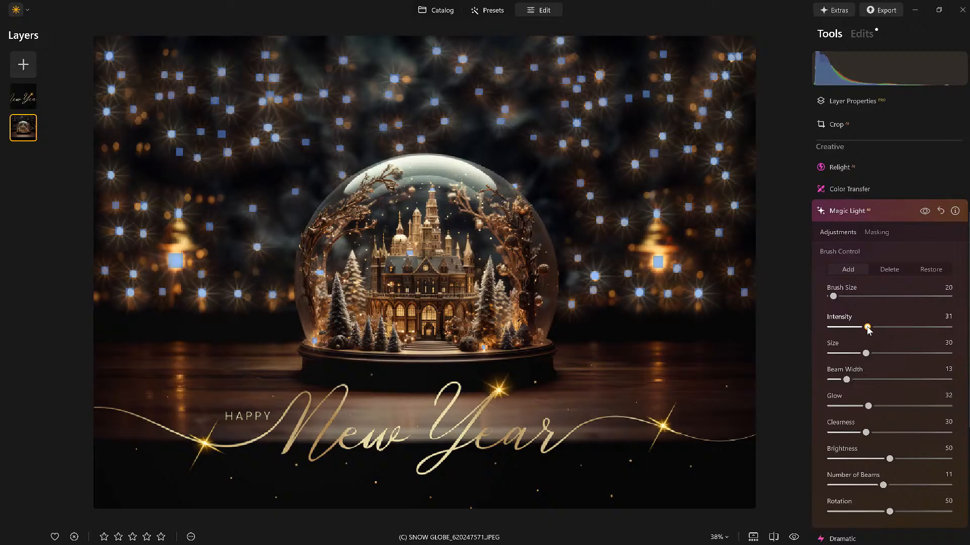
pyautogui.moveTo(867, 327); pyautogui.dragTo(867, 329)
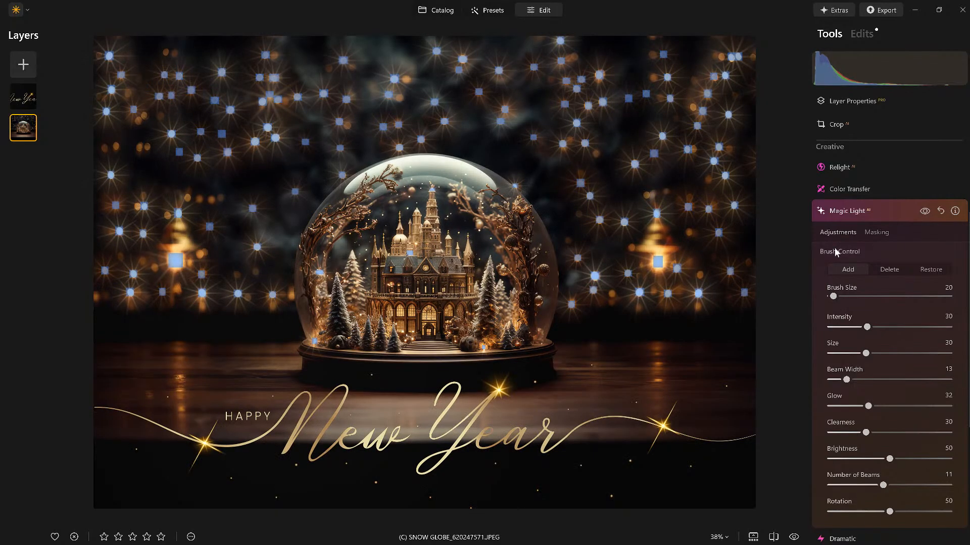
pyautogui.click(845, 211)
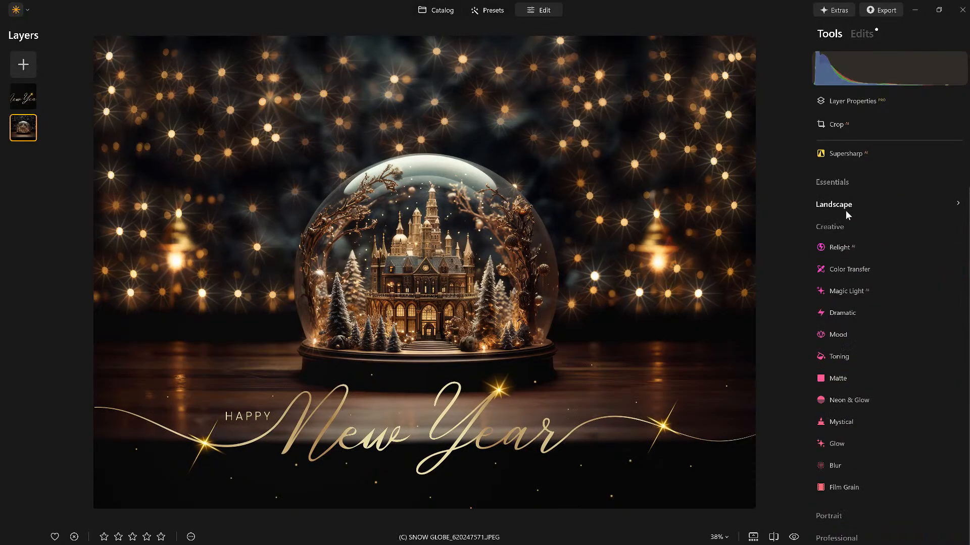
# Step: Revise the existing Magic Light edit, setting Intensity to 51 and Beam Width to 23
pyautogui.click(862, 34)
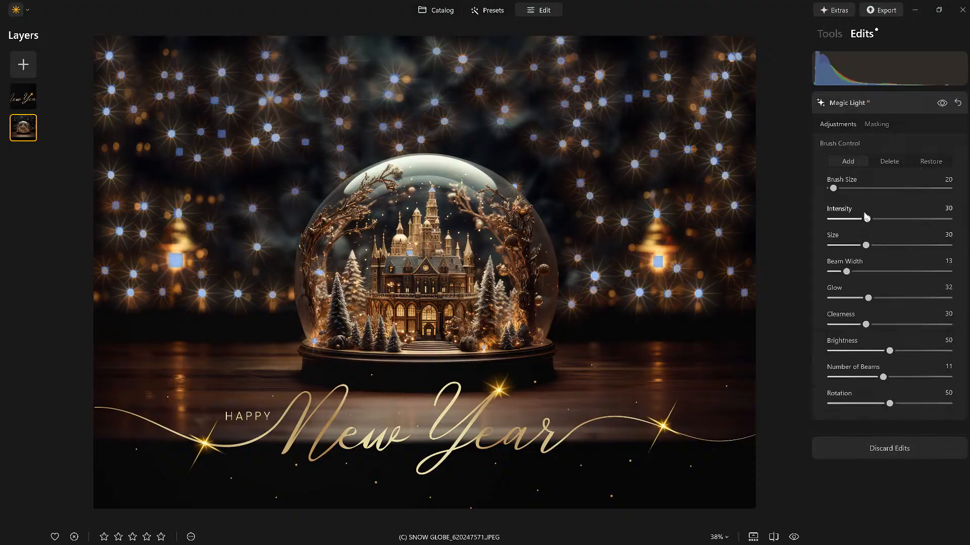
pyautogui.click(889, 221)
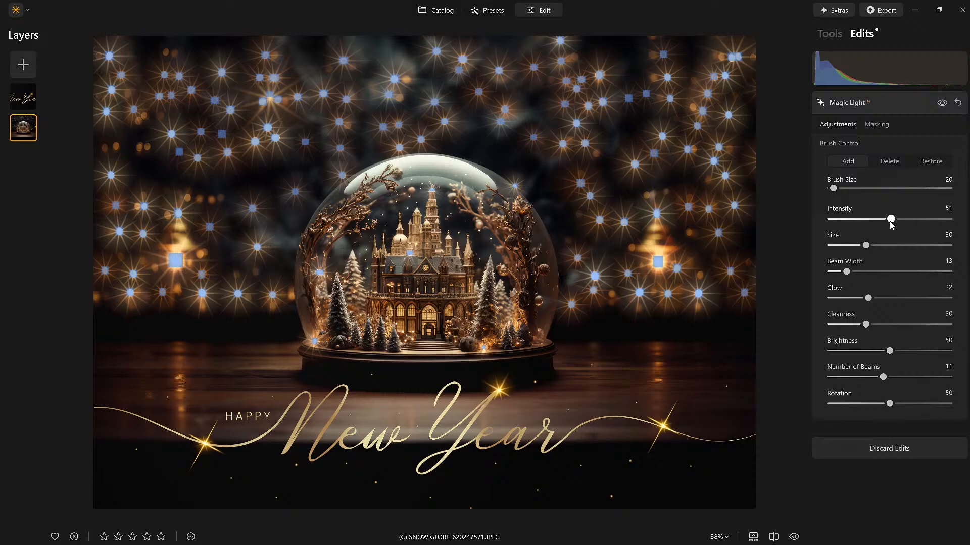
pyautogui.moveTo(846, 271); pyautogui.dragTo(857, 273)
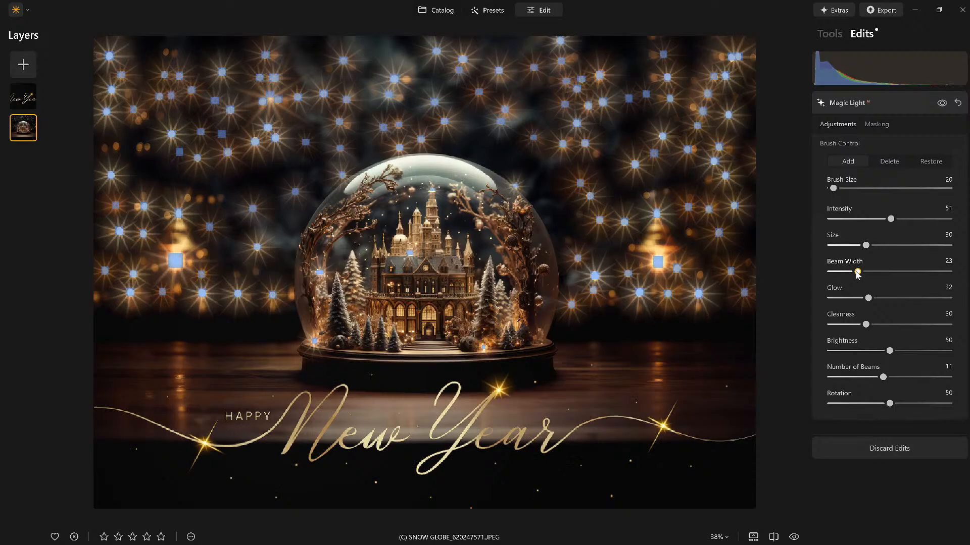
pyautogui.click(843, 106)
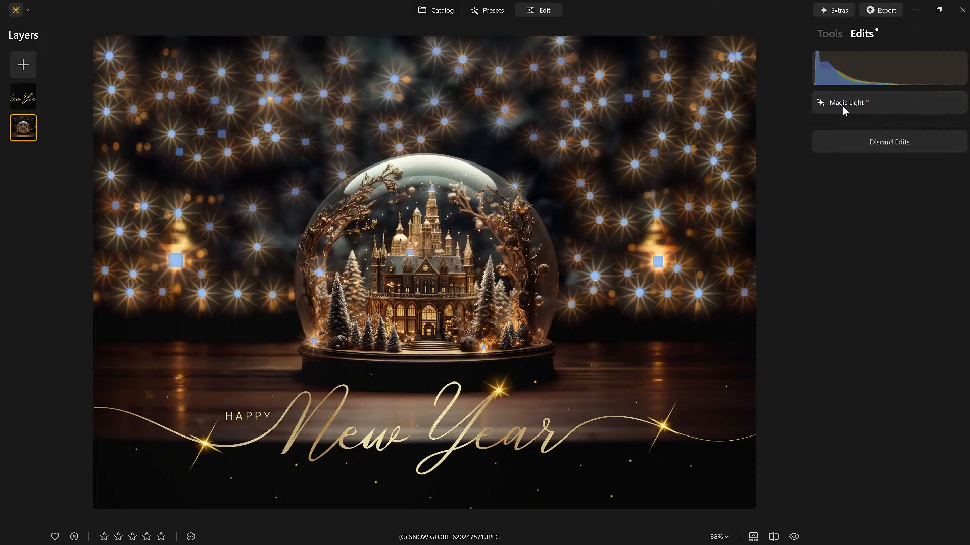
pyautogui.click(833, 37)
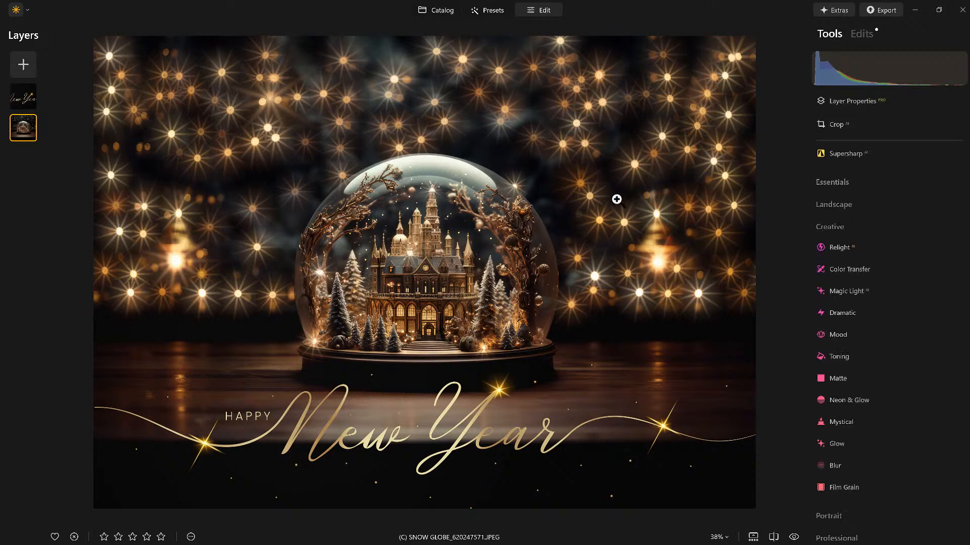
# Step: Deepen the dark tones of the snow globe layer by setting Blacks to -49 in the Develop tool
pyautogui.scroll(2, 843, 231)
pyautogui.click(833, 279)
pyautogui.click(841, 232)
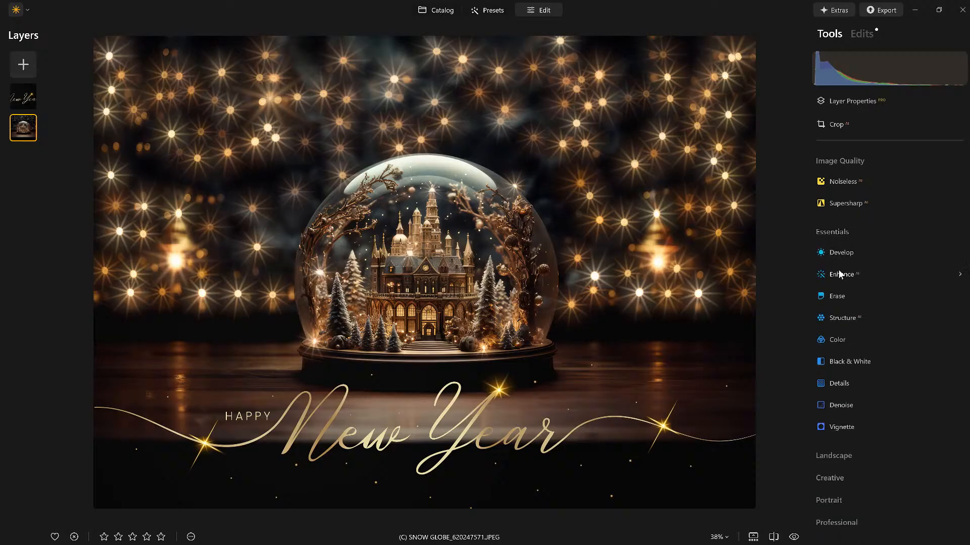
pyautogui.click(841, 274)
pyautogui.click(846, 276)
pyautogui.click(846, 253)
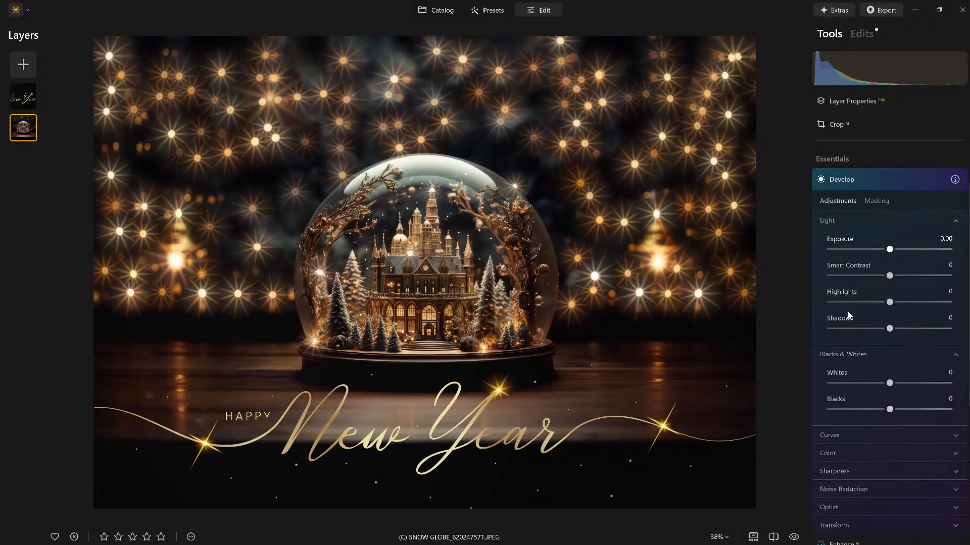
pyautogui.moveTo(889, 407); pyautogui.dragTo(864, 413)
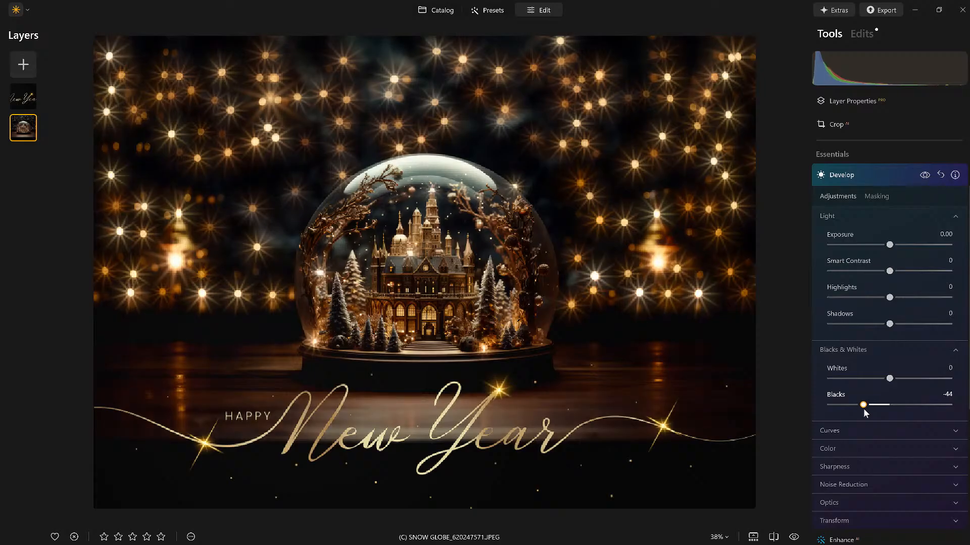
pyautogui.moveTo(863, 410); pyautogui.dragTo(860, 410)
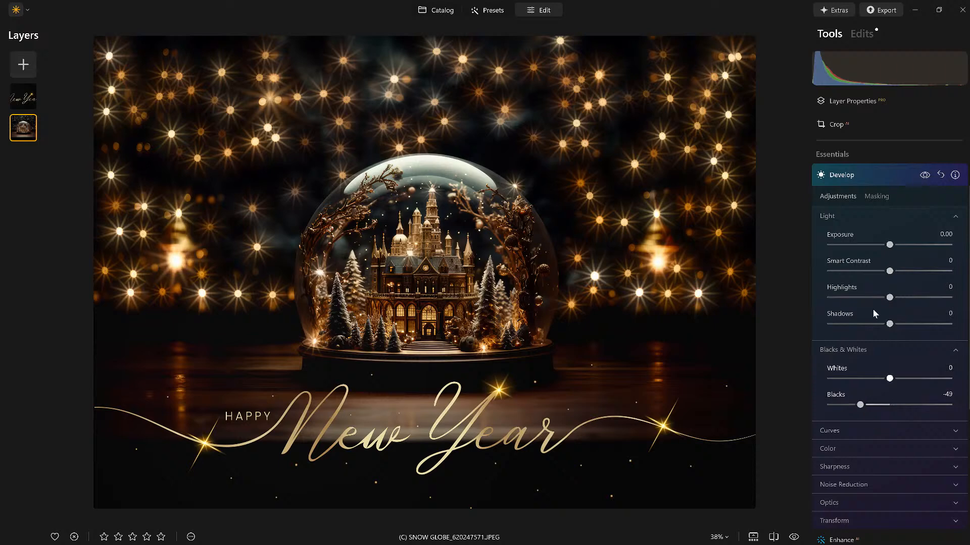
pyautogui.click(854, 177)
# Step: Apply Enhance to the snow globe layer in two passes, with Accent at 34 for the first and 40 for the second
pyautogui.click(842, 275)
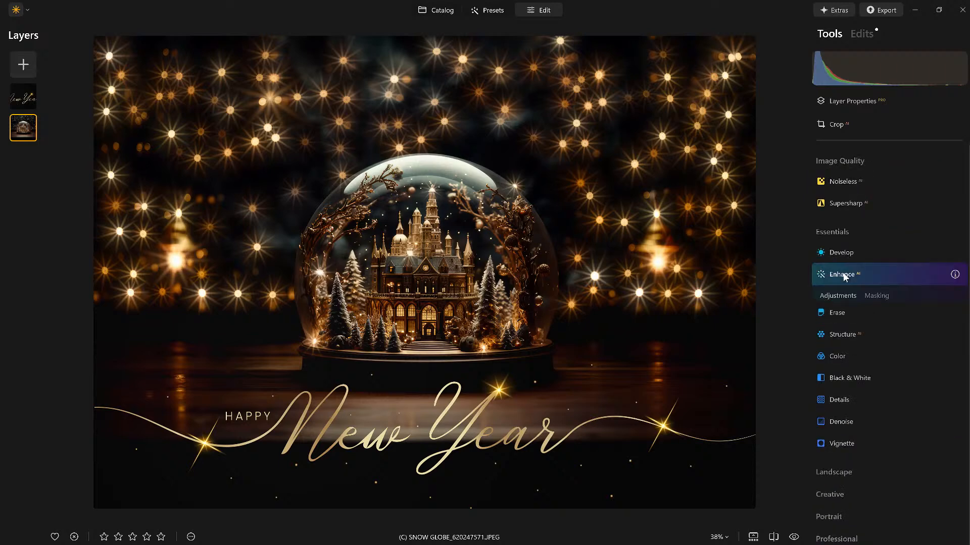
pyautogui.moveTo(830, 334); pyautogui.dragTo(870, 340)
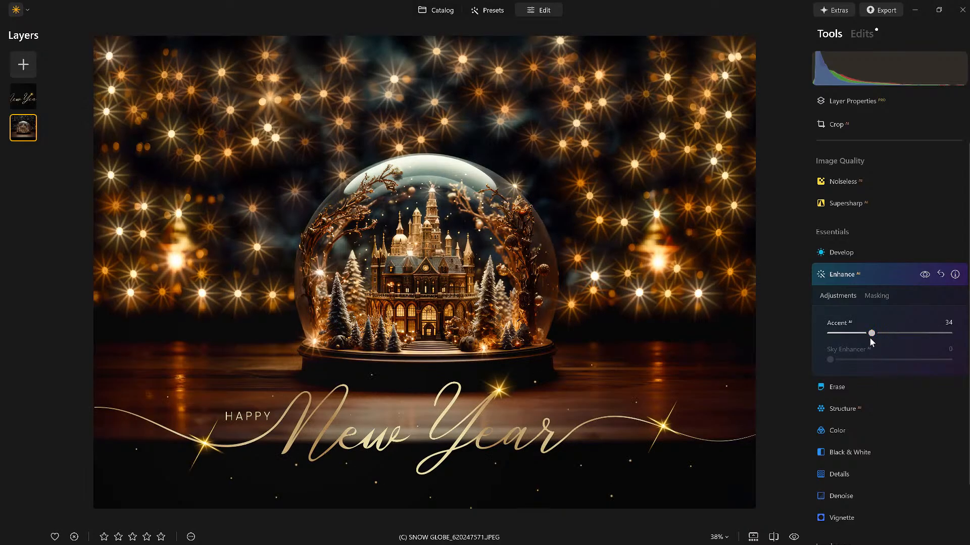
pyautogui.click(870, 273)
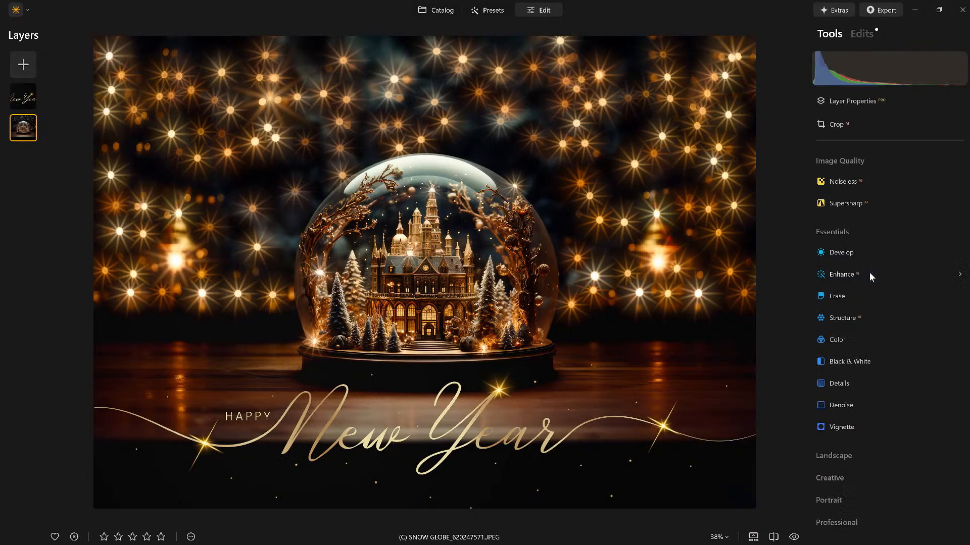
pyautogui.click(869, 273)
pyautogui.moveTo(832, 334); pyautogui.dragTo(880, 335)
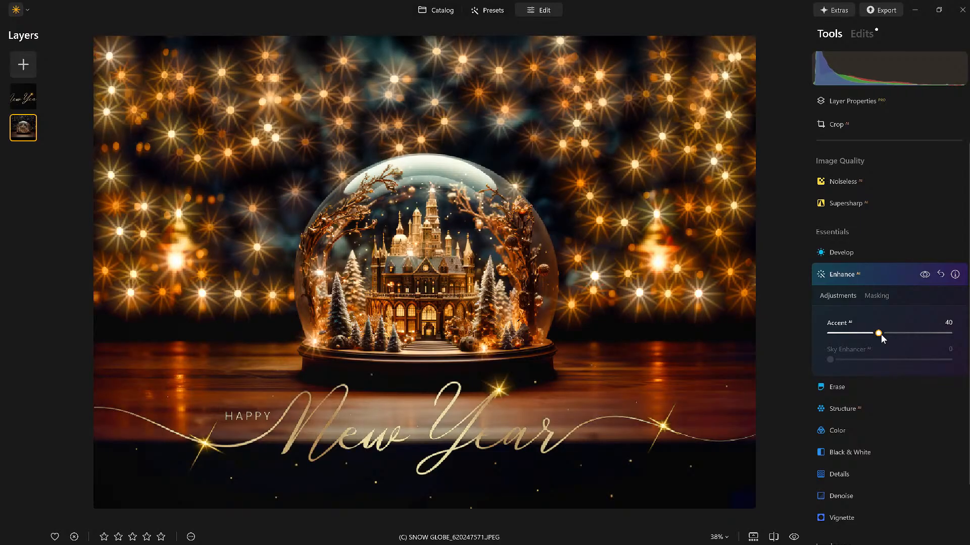
# Step: Mask the second Enhance pass with a large radial gradient centred on the snow globe, and hide the effect to compare
pyautogui.click(877, 296)
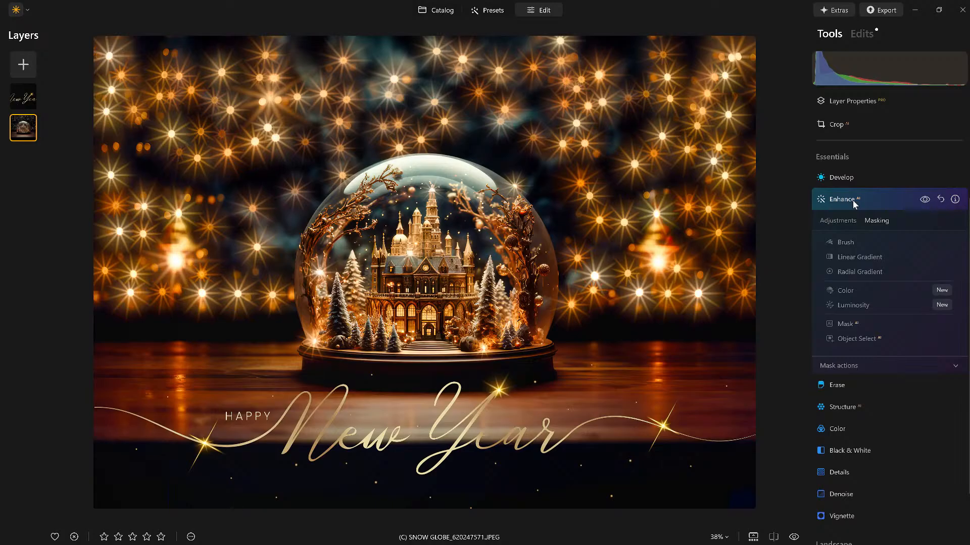
pyautogui.click(853, 272)
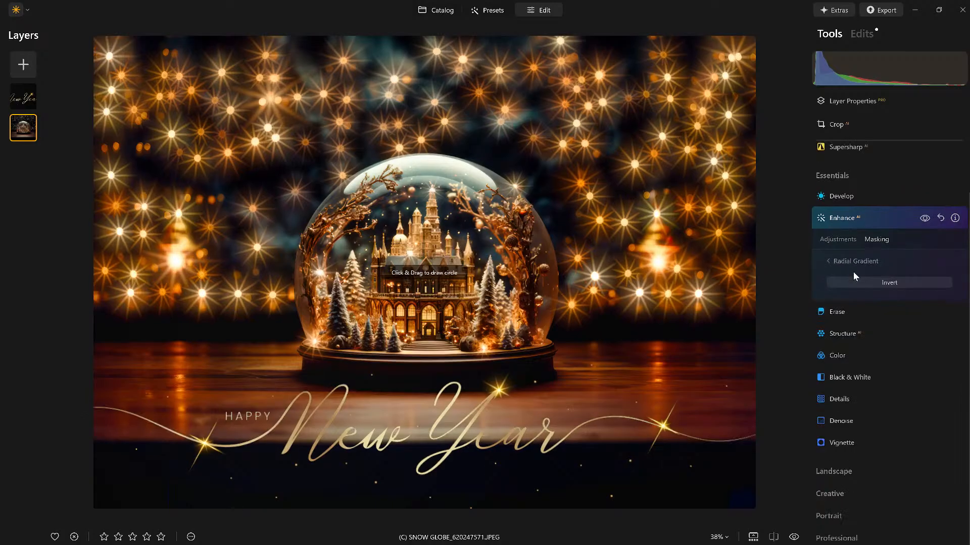
pyautogui.moveTo(506, 310); pyautogui.dragTo(517, 315)
pyautogui.moveTo(414, 277); pyautogui.dragTo(424, 279)
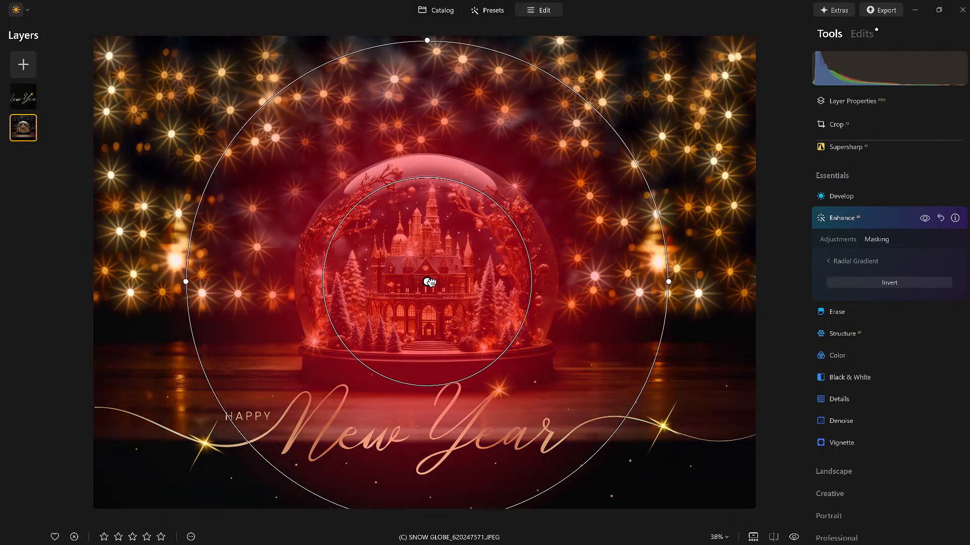
pyautogui.click(829, 261)
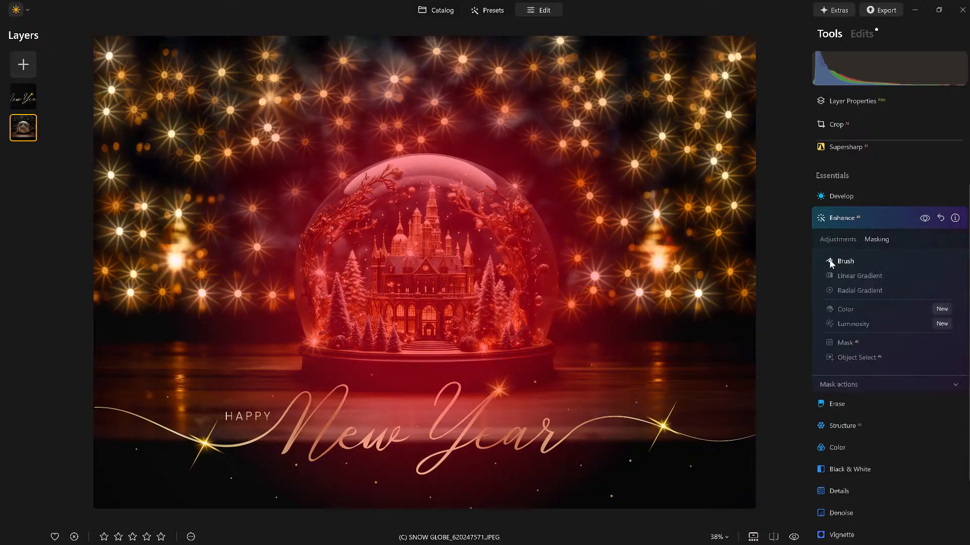
pyautogui.click(926, 220)
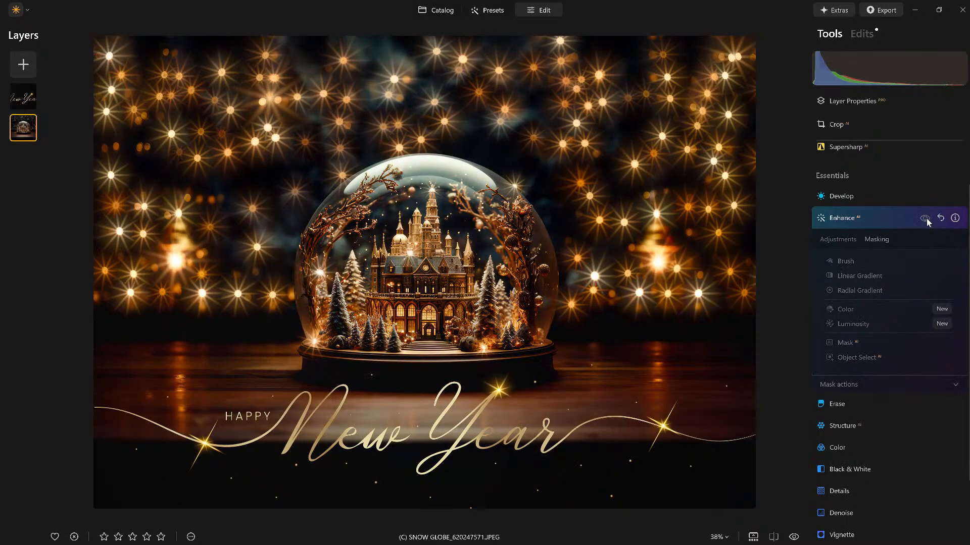
# Step: Compare the snow globe image with and without the masked Enhance pass, leave the effect visible and close the tool
pyautogui.click(926, 220)
pyautogui.click(927, 221)
pyautogui.click(926, 221)
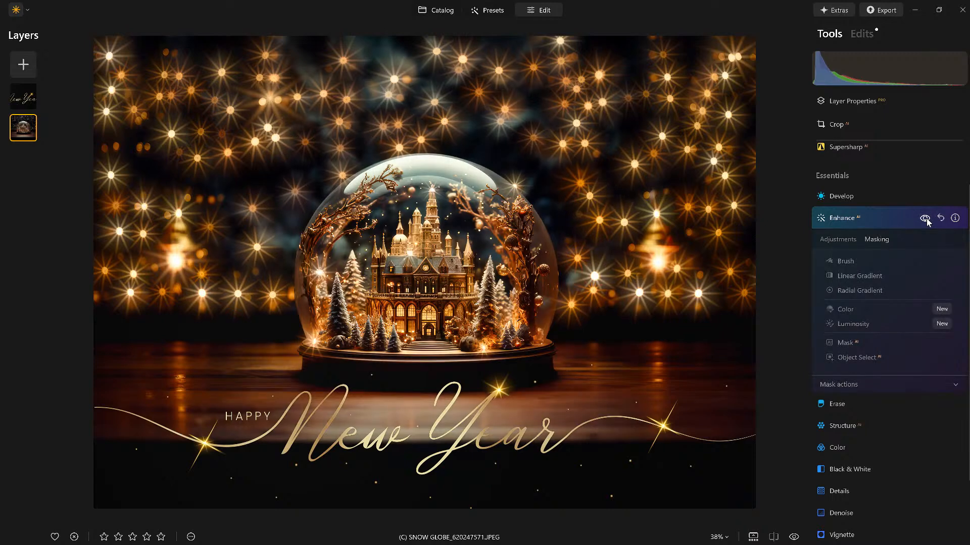
pyautogui.click(880, 217)
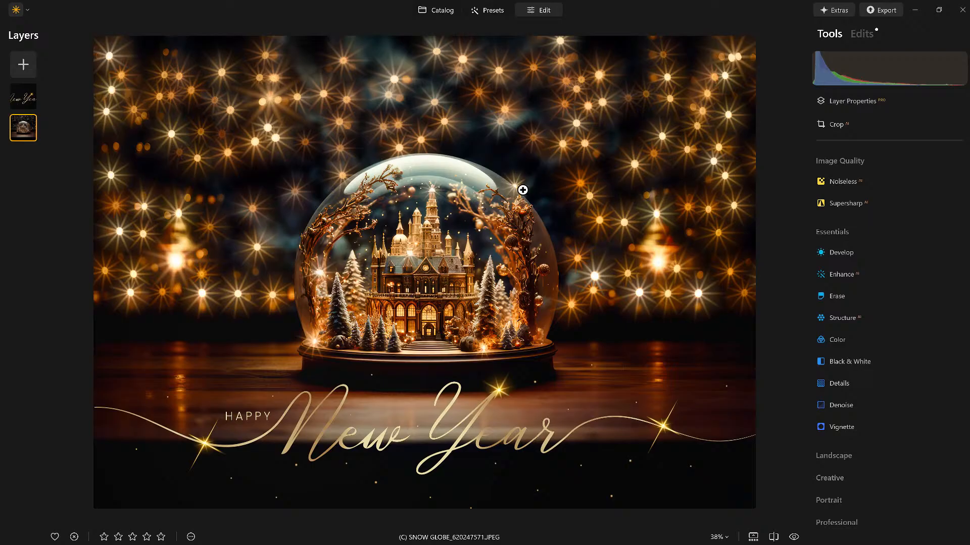
# Step: Reopen the existing Magic Light edit and delete the individual light bursts along the globe's right and left edges and around its base
pyautogui.click(858, 37)
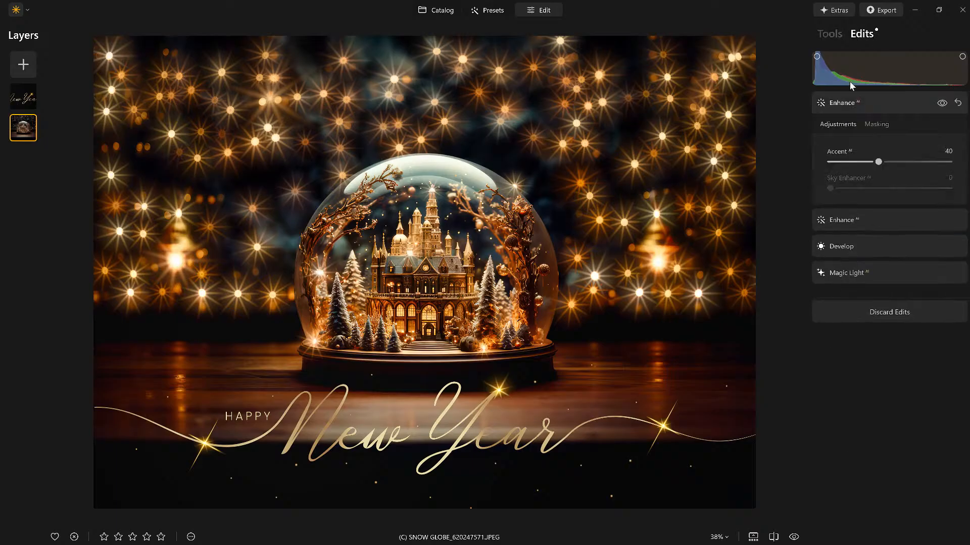
pyautogui.click(872, 273)
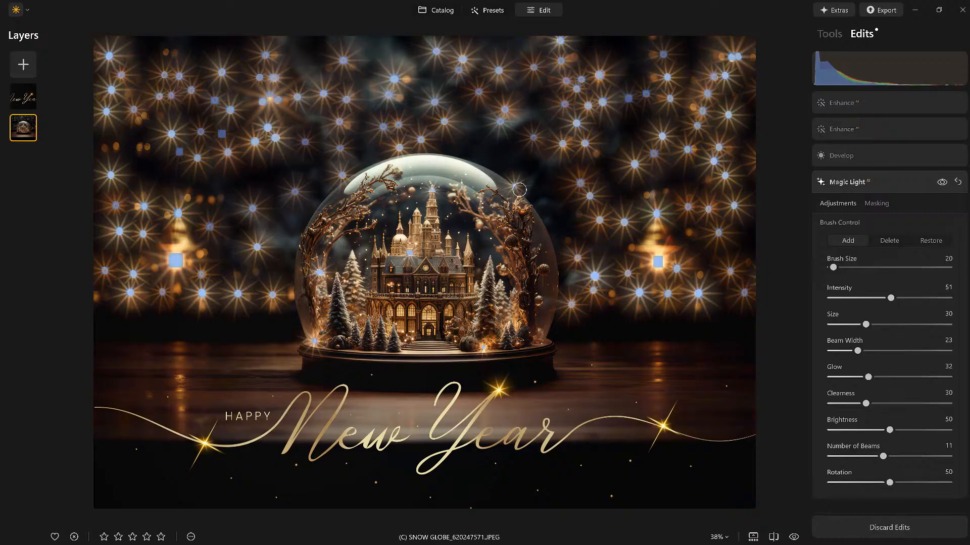
pyautogui.click(887, 240)
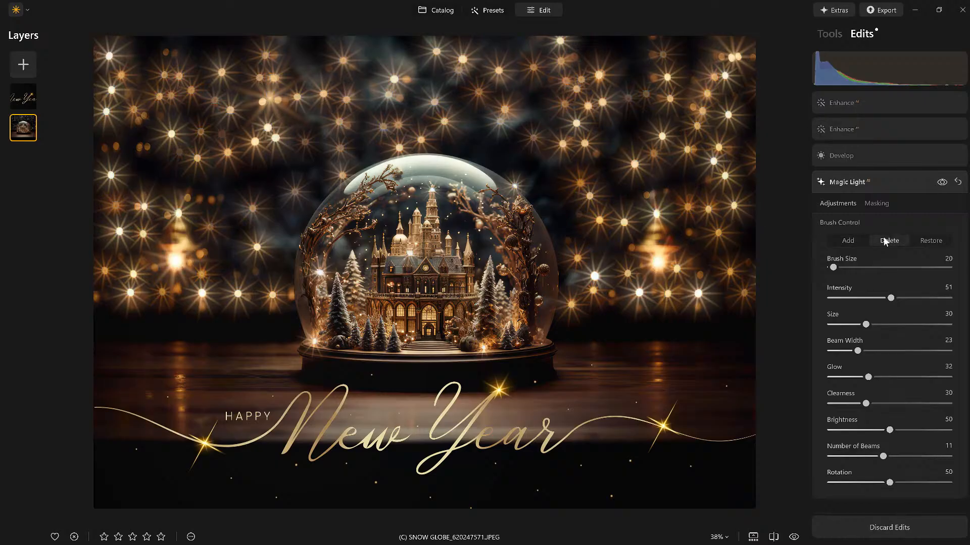
pyautogui.click(515, 187)
pyautogui.click(322, 272)
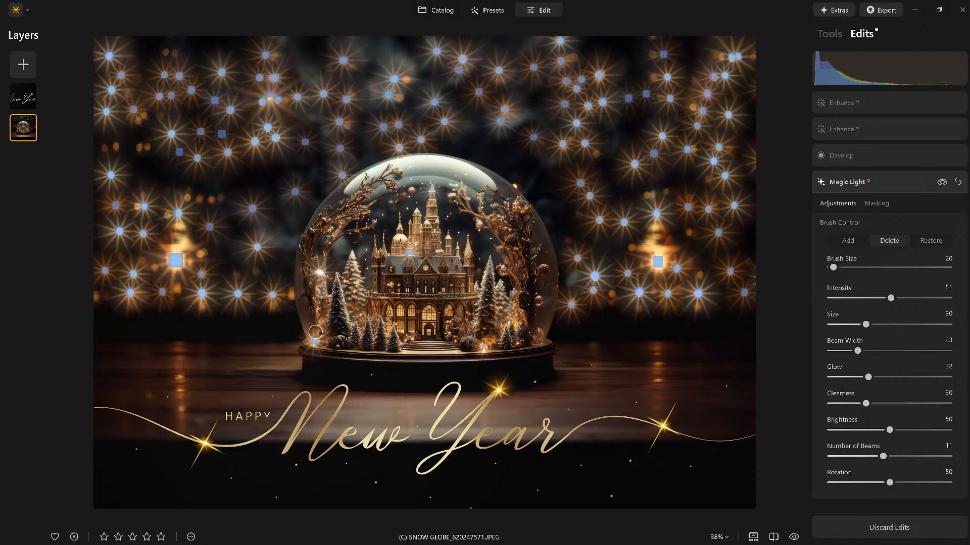
pyautogui.click(315, 344)
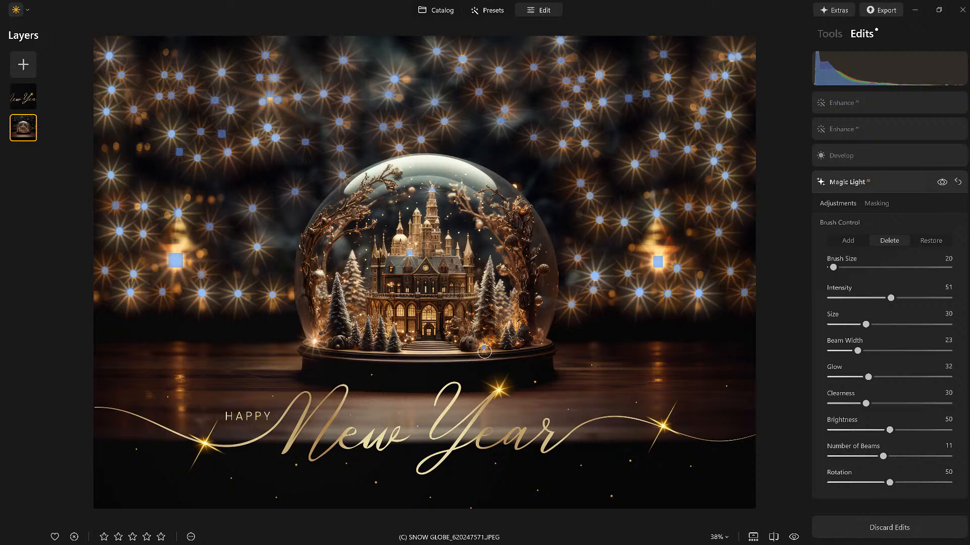
pyautogui.click(485, 350)
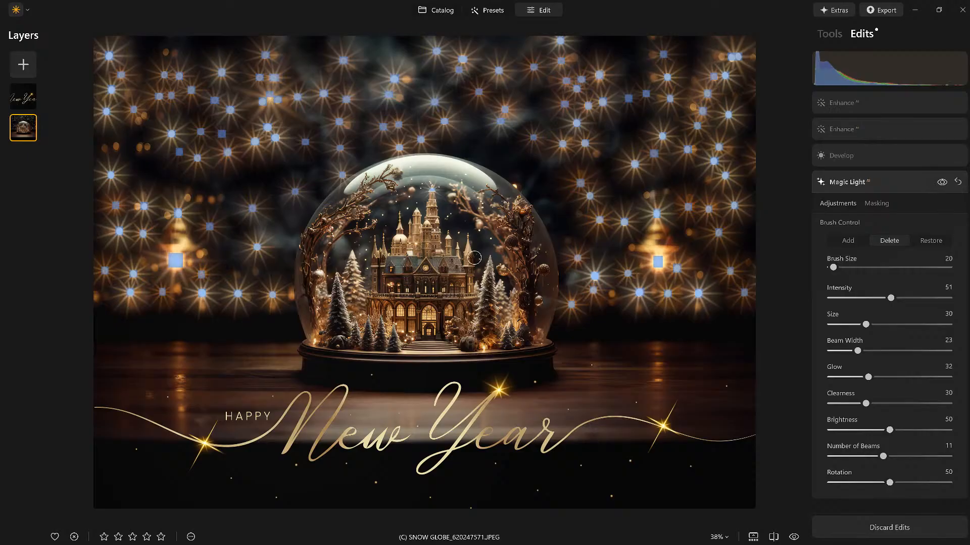
# Step: Enlarge the Magic Light delete brush to 56 and return to the latest Enhance edit
pyautogui.press(']')
pyautogui.press(']')
pyautogui.press(']')
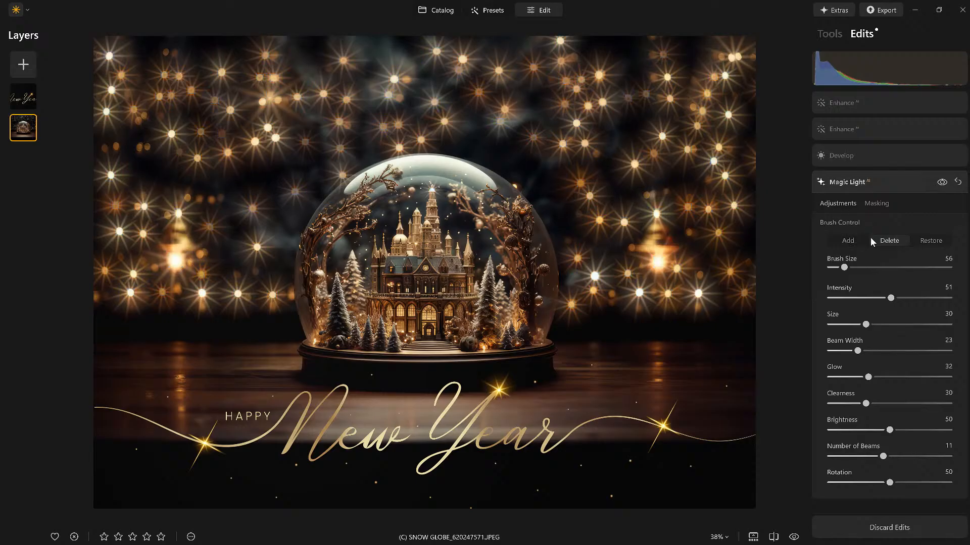
pyautogui.click(889, 241)
pyautogui.click(862, 100)
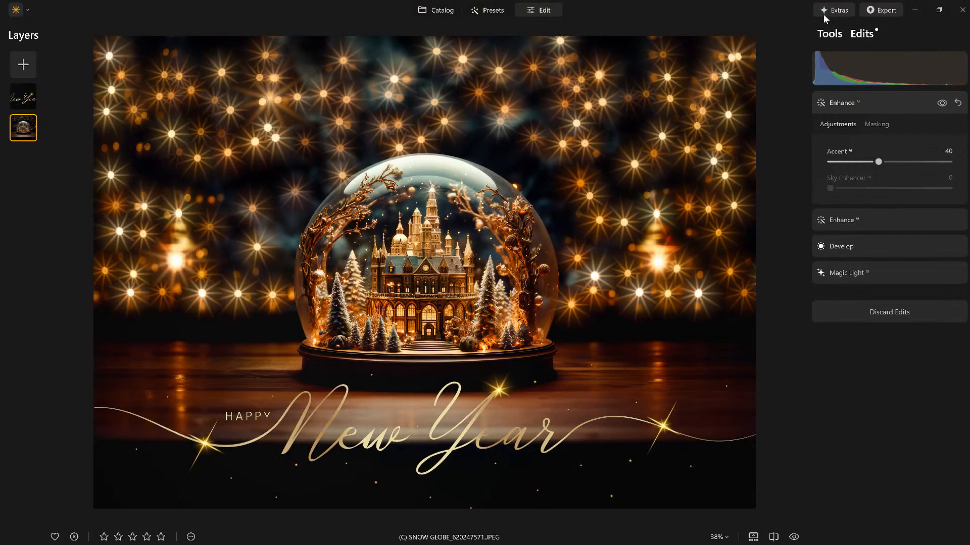
# Step: Add an outer glow around the snow globe with Neon & Glow at Amount 44, and compare it with the effect hidden
pyautogui.click(831, 34)
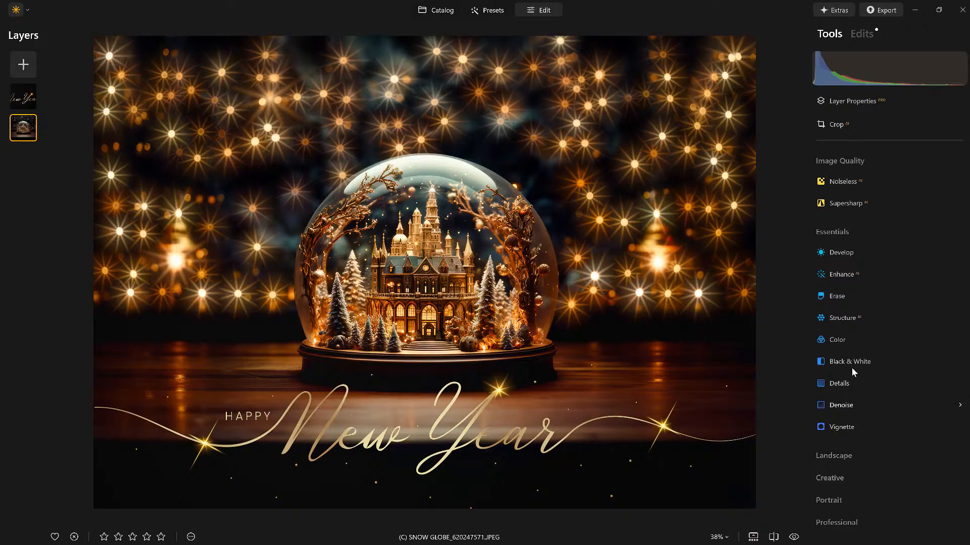
pyautogui.click(835, 234)
pyautogui.click(829, 276)
pyautogui.scroll(-1, 827, 276)
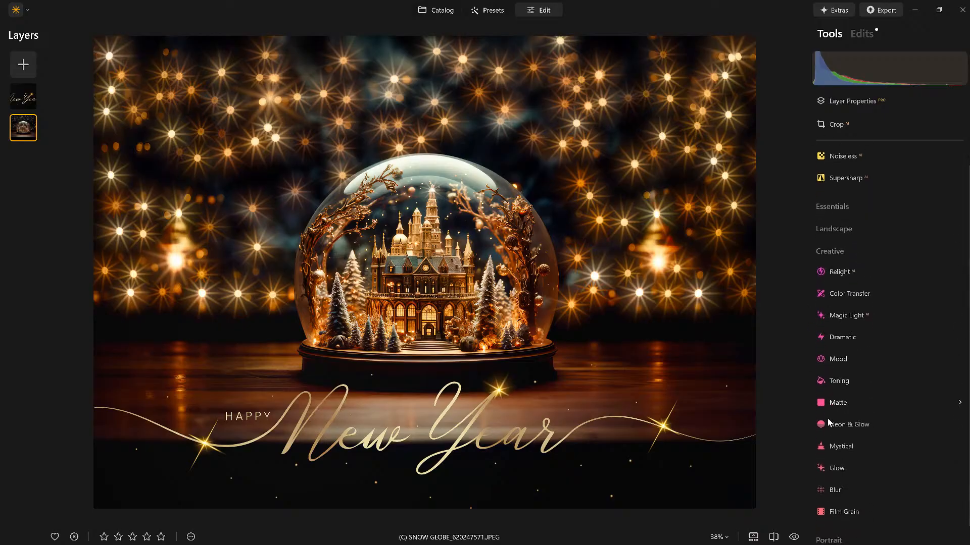
pyautogui.click(849, 425)
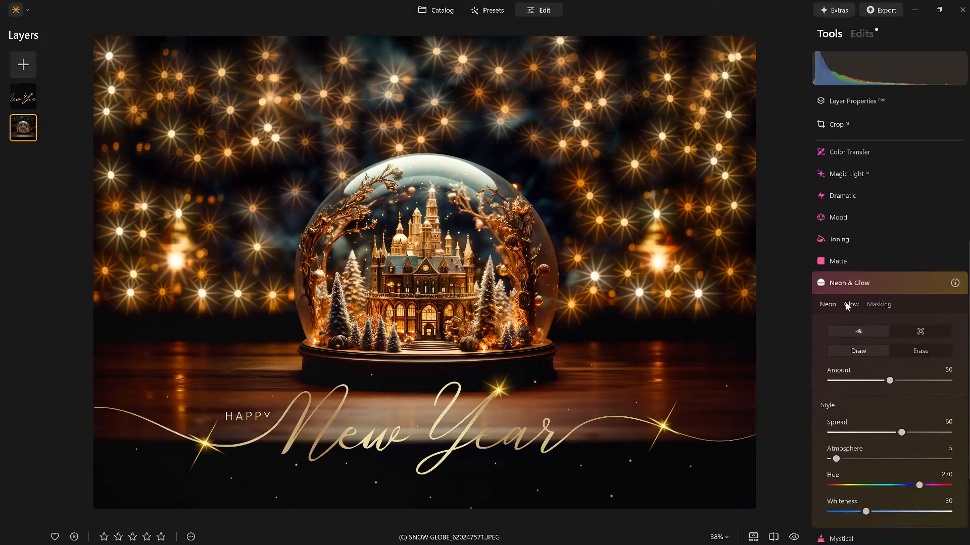
pyautogui.click(851, 305)
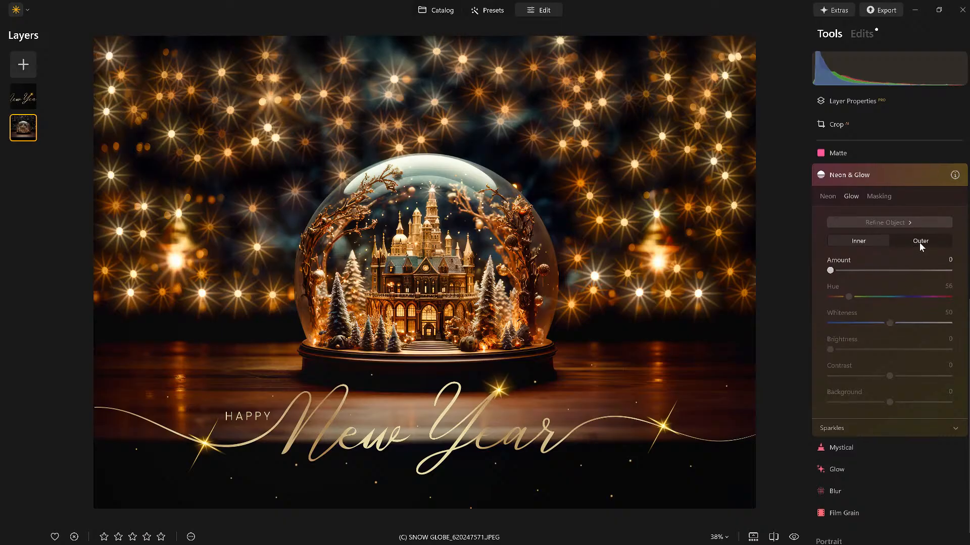
pyautogui.click(920, 240)
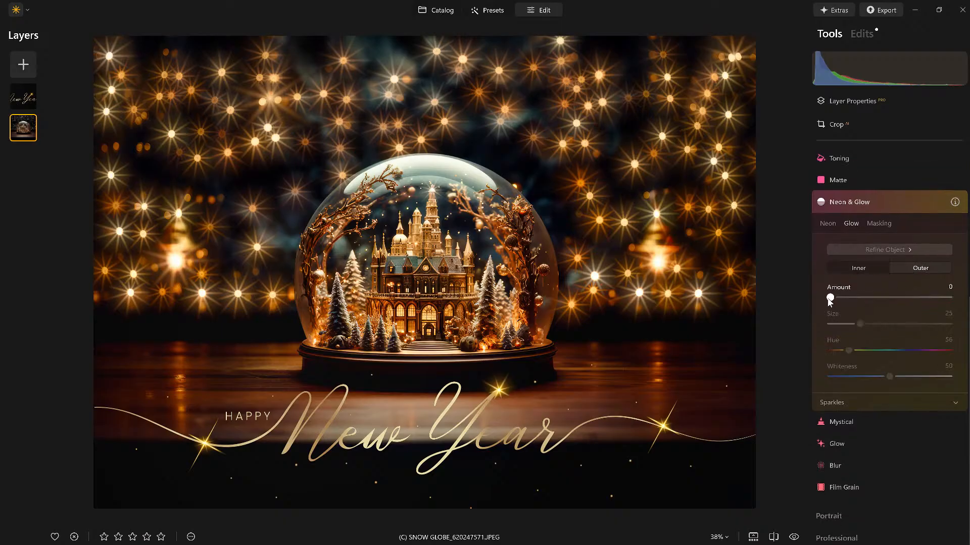
pyautogui.moveTo(834, 298); pyautogui.dragTo(883, 298)
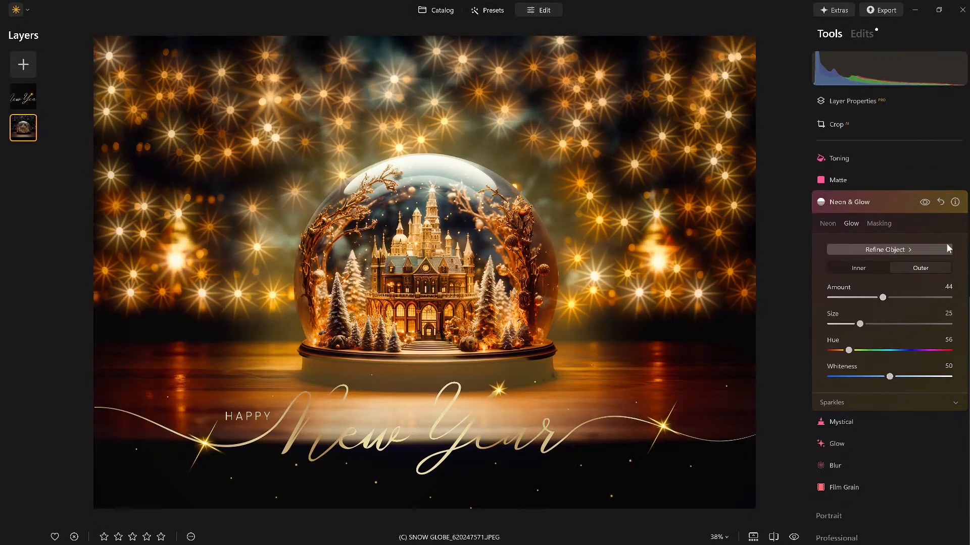
pyautogui.click(924, 202)
pyautogui.click(924, 202)
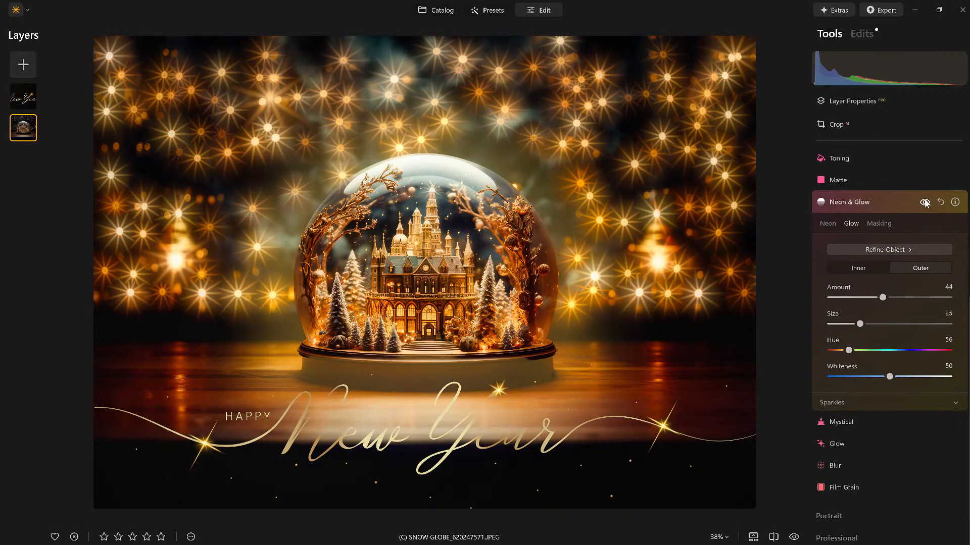
# Step: Try teal and blue outer glow colours with Hue at 163 and 242, and reduce the glow Amount to 32
pyautogui.moveTo(848, 350); pyautogui.dragTo(922, 350)
pyautogui.click(882, 354)
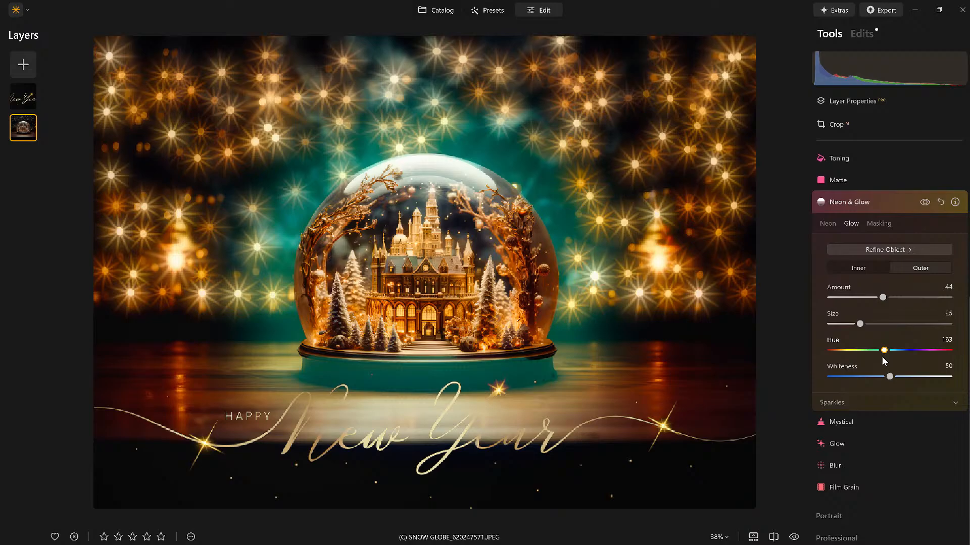
pyautogui.moveTo(885, 356); pyautogui.dragTo(908, 361)
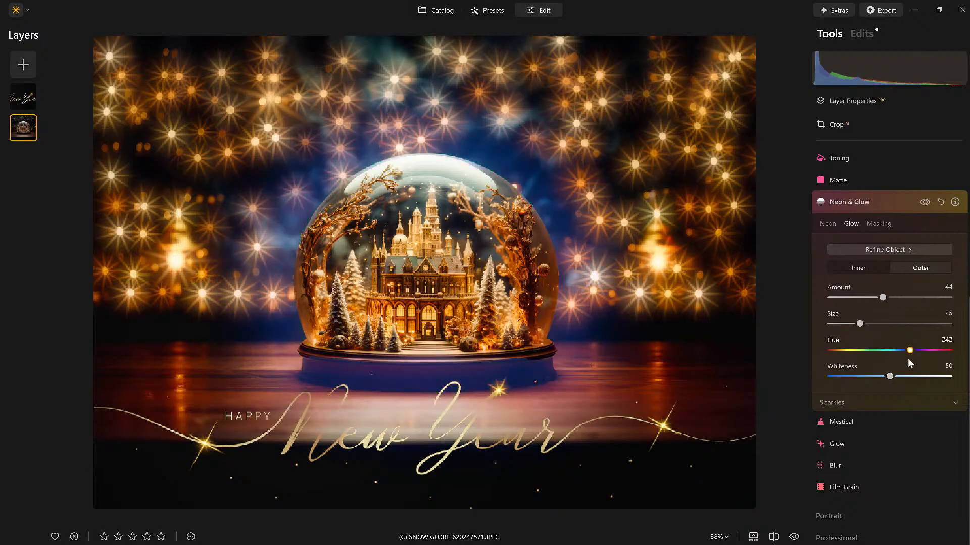
pyautogui.moveTo(882, 297)
pyautogui.mouseDown()
pyautogui.moveTo(902, 298)
pyautogui.moveTo(869, 301)
pyautogui.mouseUp()
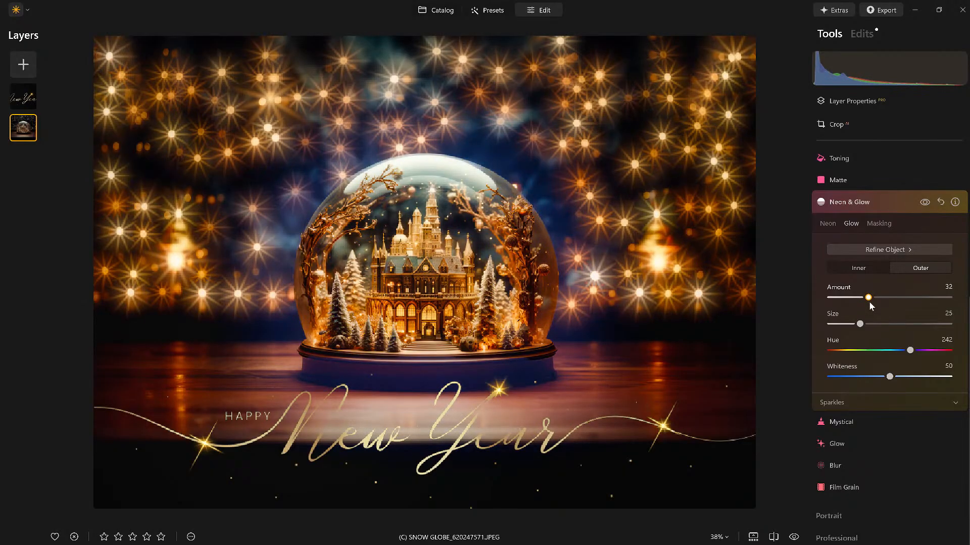
# Step: Shift the outer glow back to a warm yellow hue, fine-tune its Whiteness and check the effect's visibility
pyautogui.moveTo(910, 350); pyautogui.dragTo(917, 386)
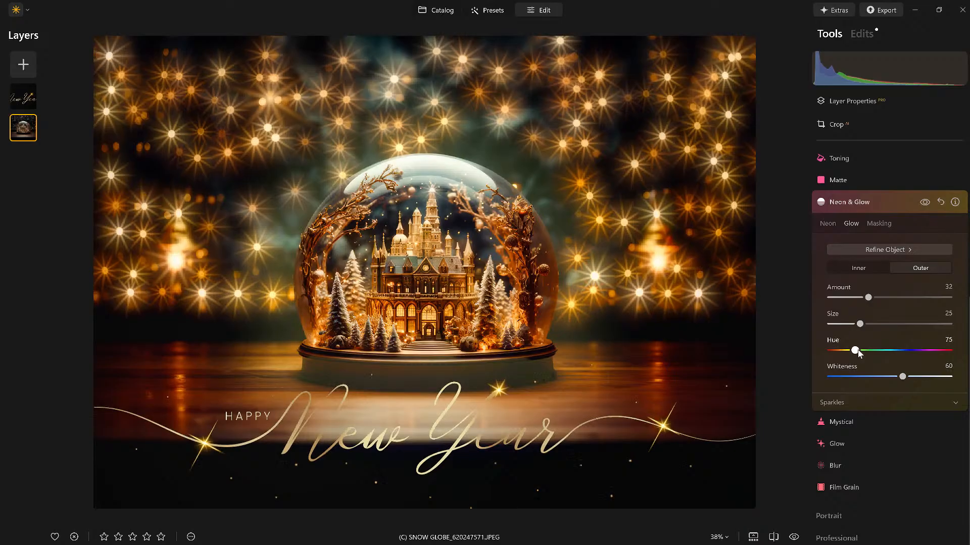
pyautogui.moveTo(855, 354); pyautogui.dragTo(852, 354)
pyautogui.moveTo(892, 378); pyautogui.dragTo(884, 377)
pyautogui.click(924, 203)
# Step: Mask the Neon & Glow effect off the New Year lettering and surrounding tabletop with an erasing brush of size 160, and close the tool
pyautogui.click(876, 226)
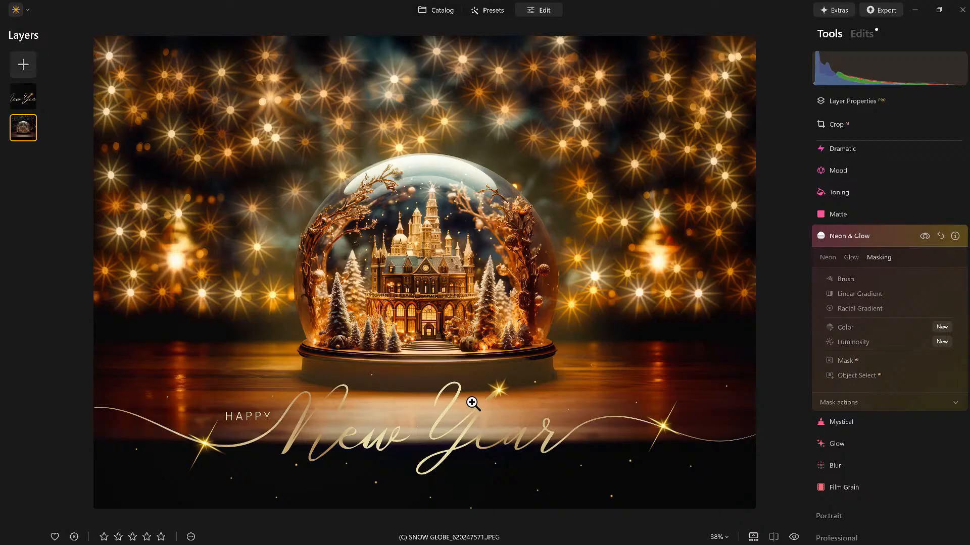
pyautogui.click(845, 280)
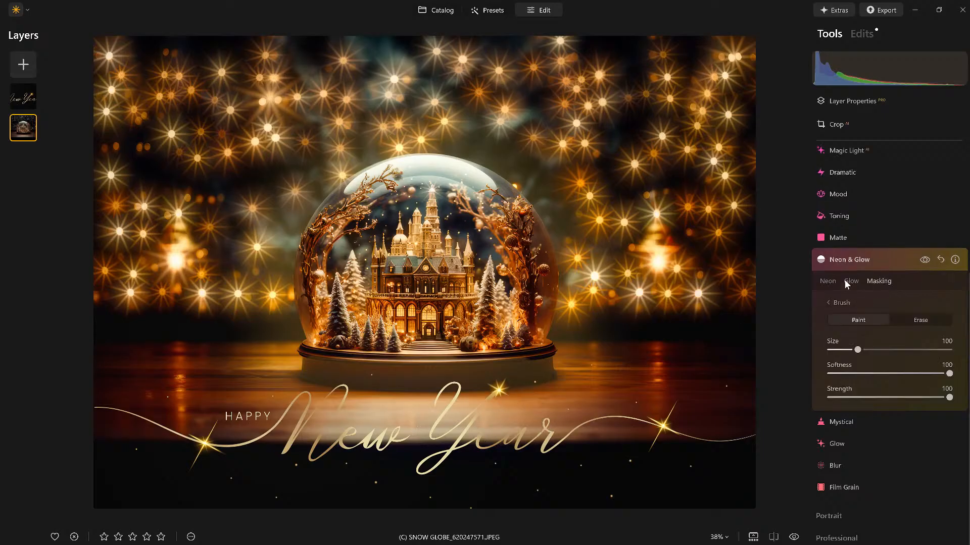
pyautogui.click(924, 321)
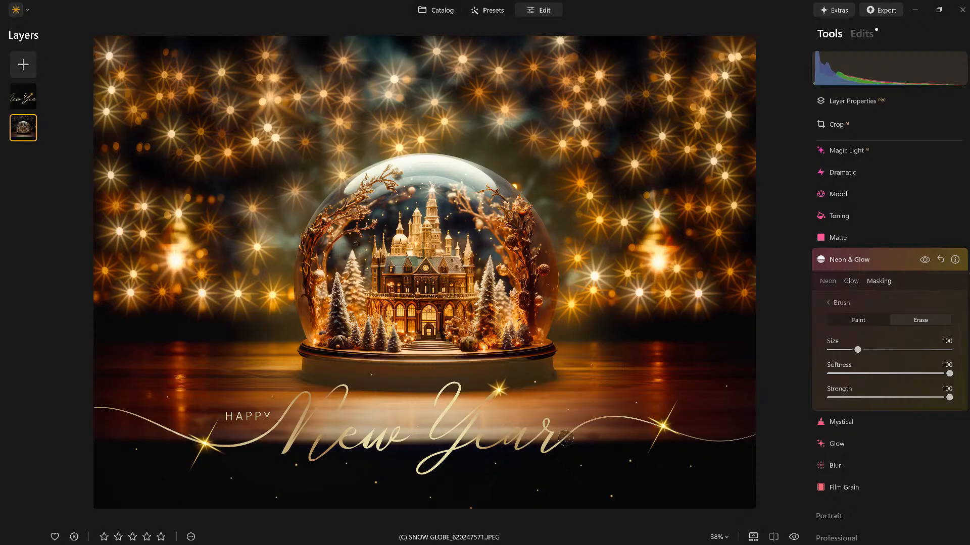
pyautogui.press(']')
pyautogui.press(']')
pyautogui.press(']')
pyautogui.press(']')
pyautogui.press(']')
pyautogui.press(']')
pyautogui.moveTo(195, 433)
pyautogui.mouseDown()
pyautogui.moveTo(275, 419)
pyautogui.moveTo(444, 492)
pyautogui.moveTo(408, 436)
pyautogui.moveTo(524, 467)
pyautogui.mouseUp()
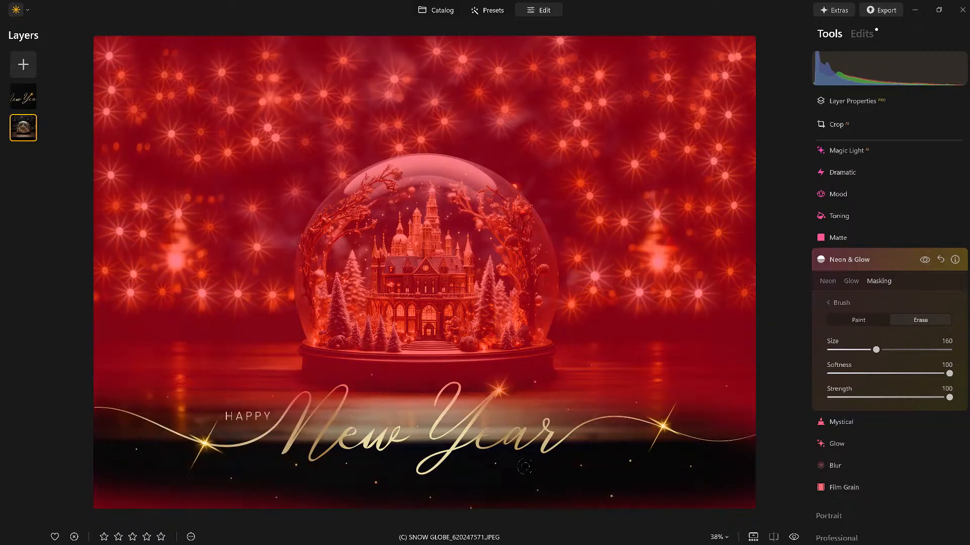
pyautogui.moveTo(200, 383); pyautogui.dragTo(666, 387)
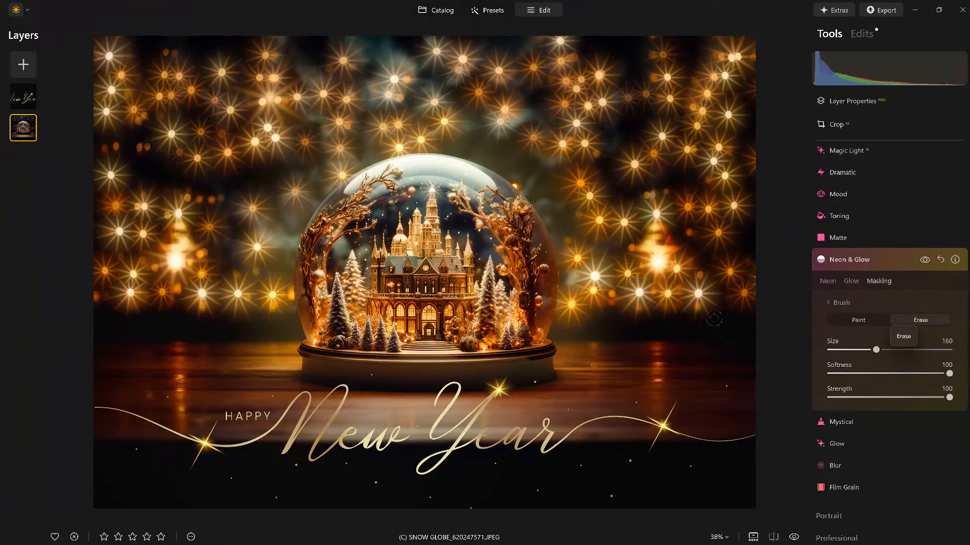
pyautogui.click(883, 260)
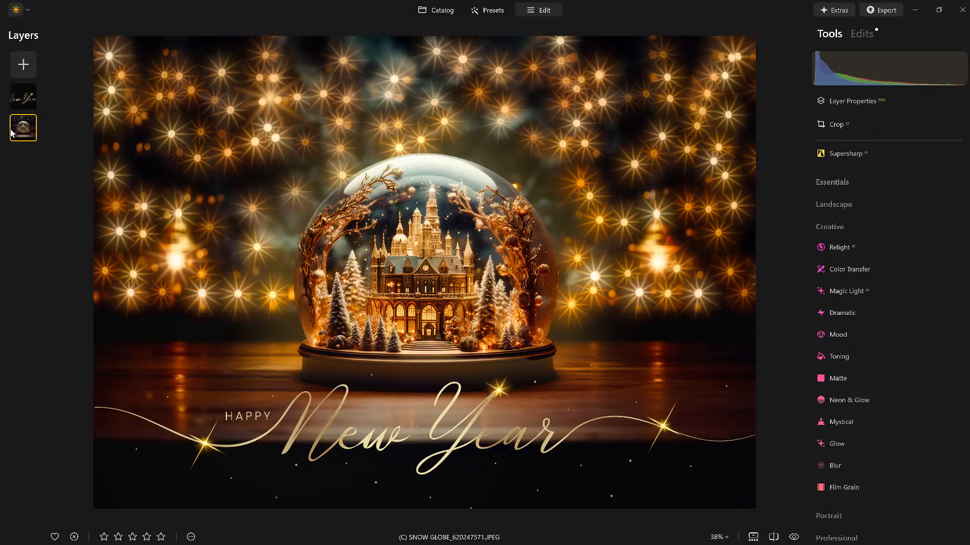
# Step: Darken the snow globe layer with the Develop tool by setting Exposure to -2.26
pyautogui.click(835, 228)
pyautogui.click(842, 233)
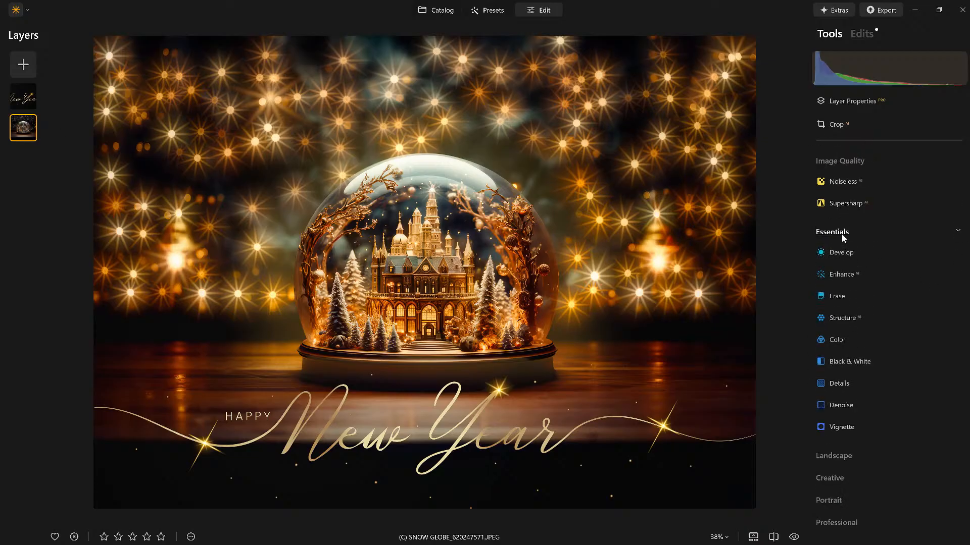
pyautogui.click(838, 253)
pyautogui.moveTo(890, 245); pyautogui.dragTo(863, 255)
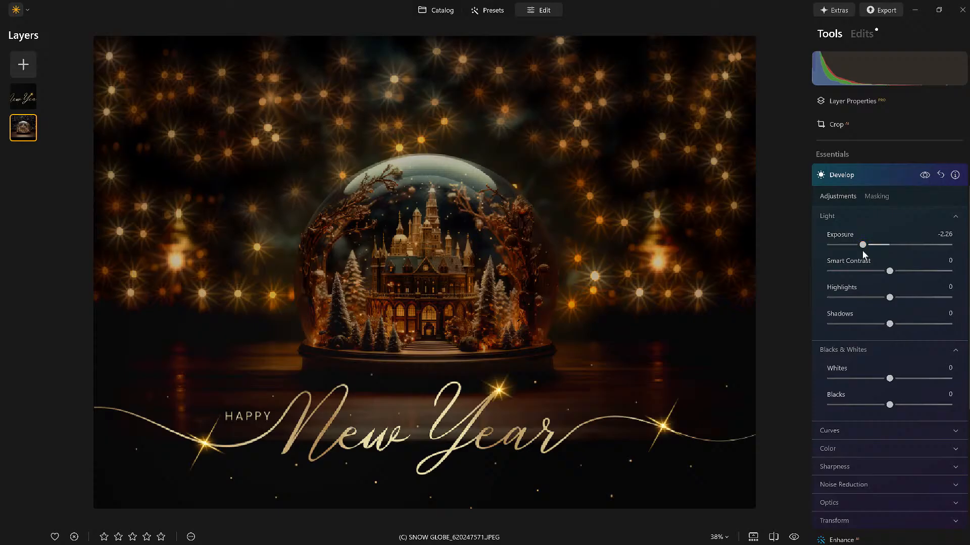
# Step: Limit the Develop darkening with a linear gradient from the image's bottom edge up to mid-globe, and toggle the effect to compare
pyautogui.click(875, 196)
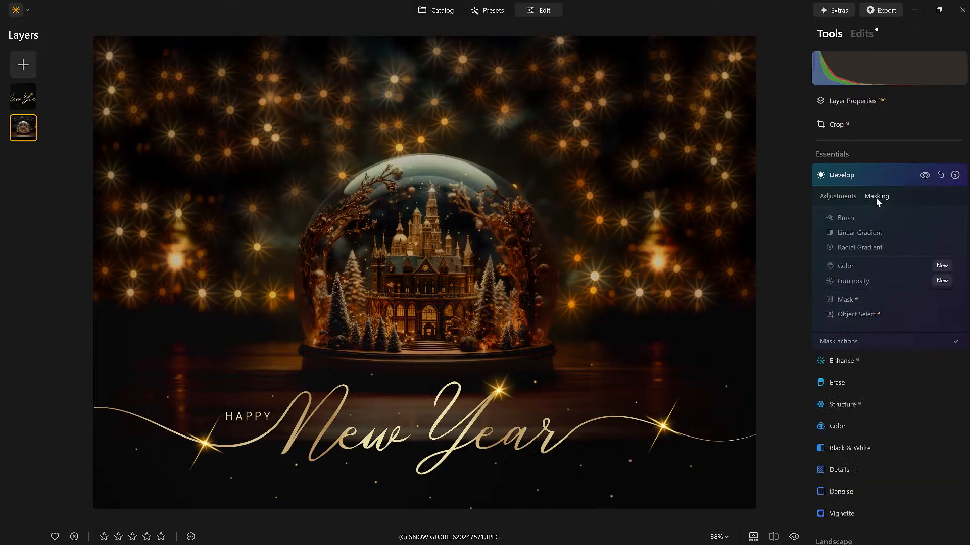
pyautogui.click(847, 232)
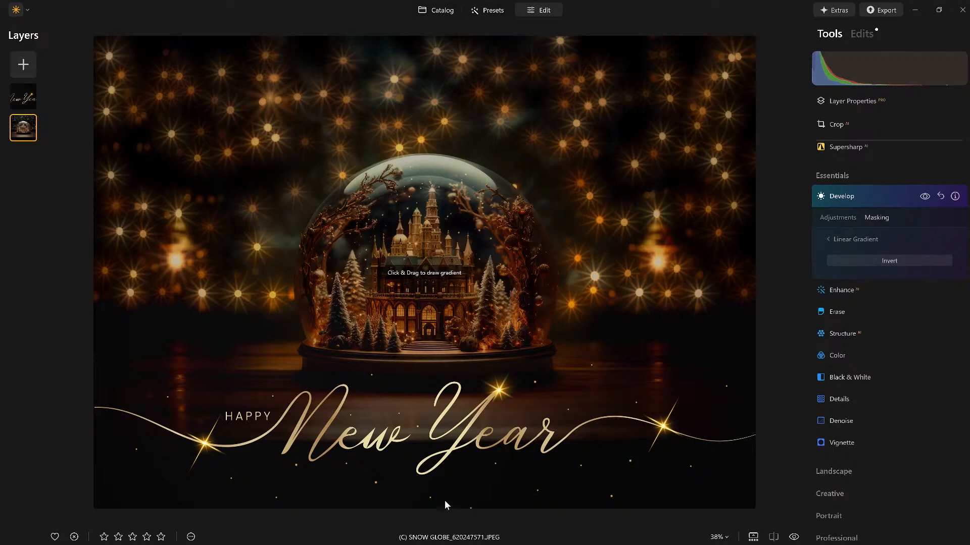
pyautogui.moveTo(415, 508); pyautogui.dragTo(417, 283)
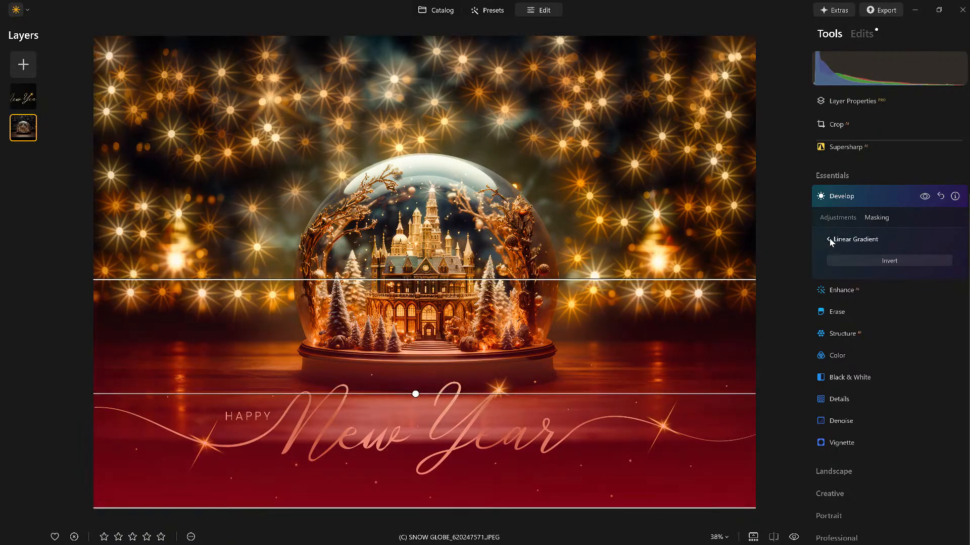
pyautogui.click(828, 239)
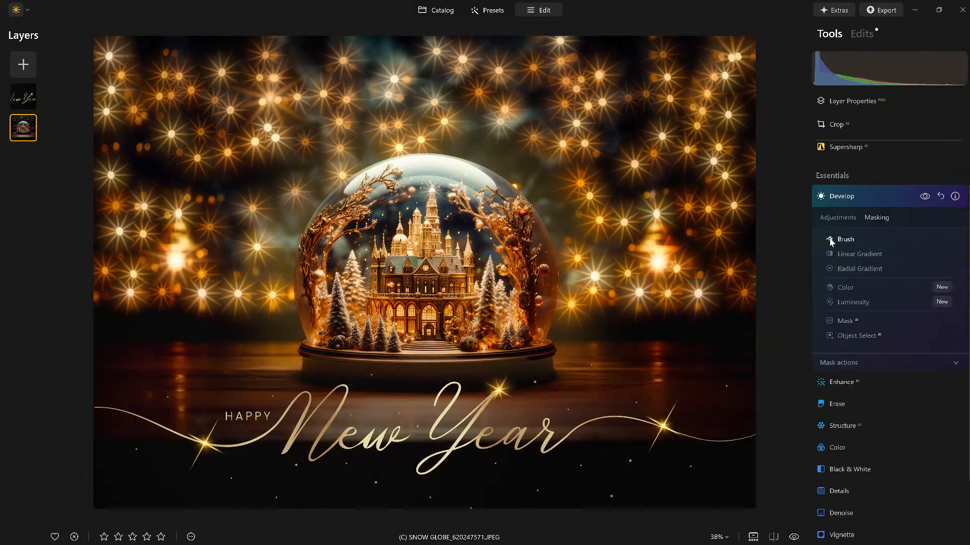
pyautogui.click(925, 196)
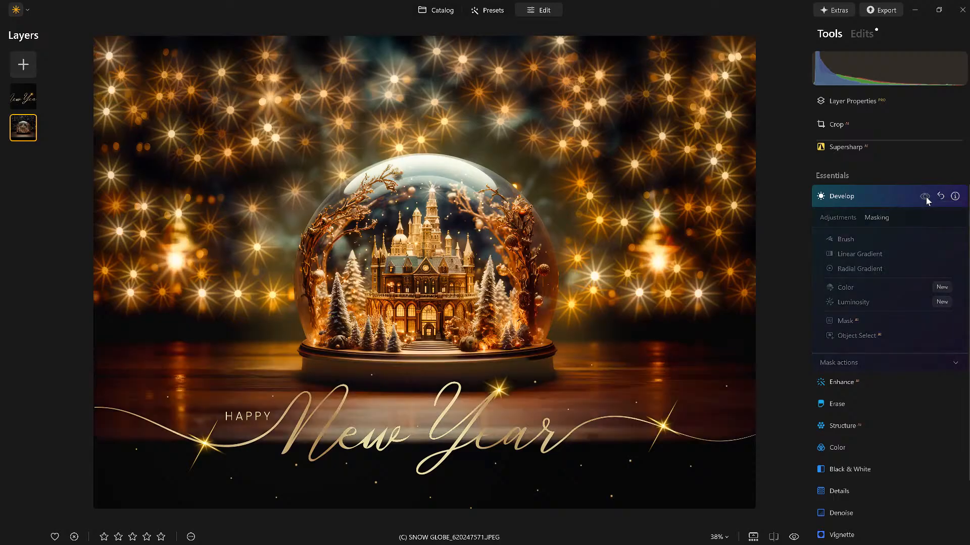
pyautogui.click(925, 196)
pyautogui.click(926, 197)
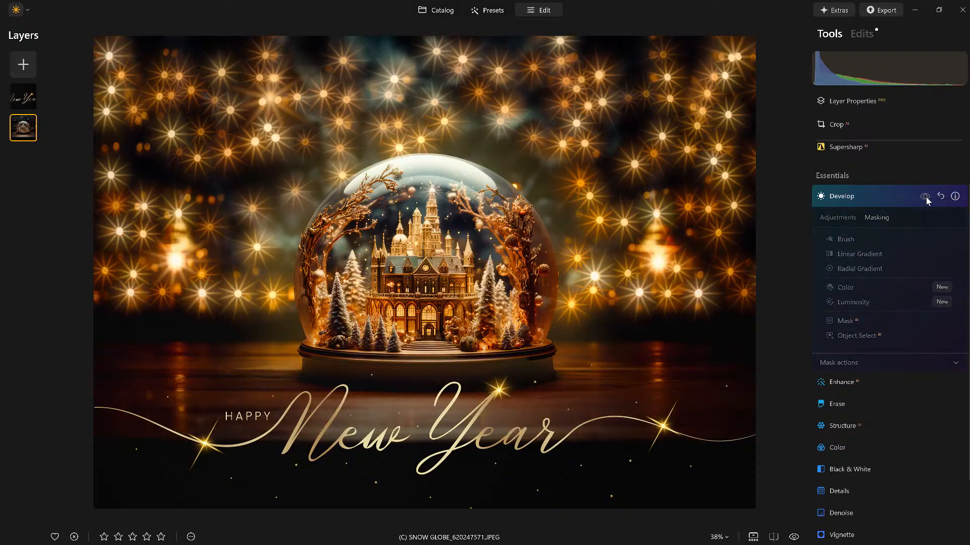
# Step: Turn the Develop darkening of the snow globe layer back on and close the Develop tool
pyautogui.click(925, 197)
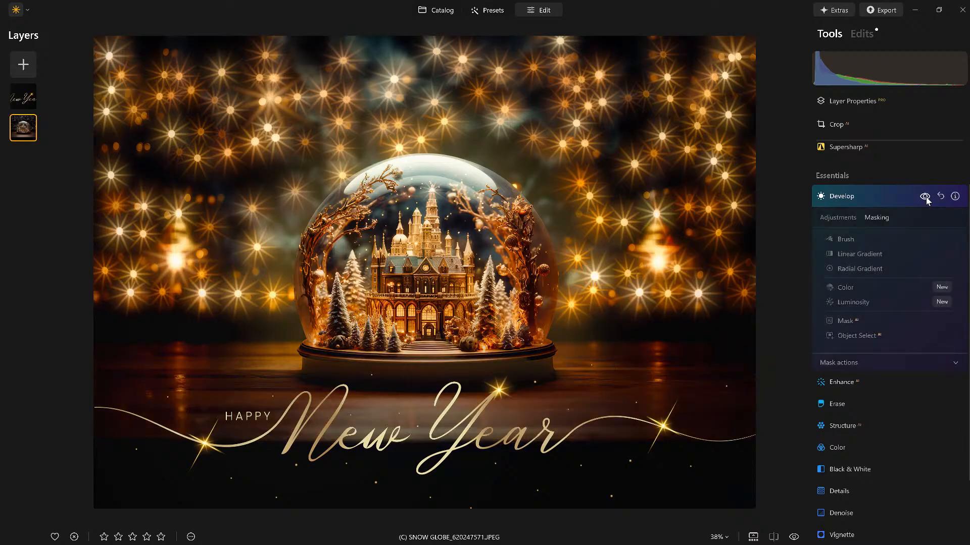
pyautogui.click(898, 200)
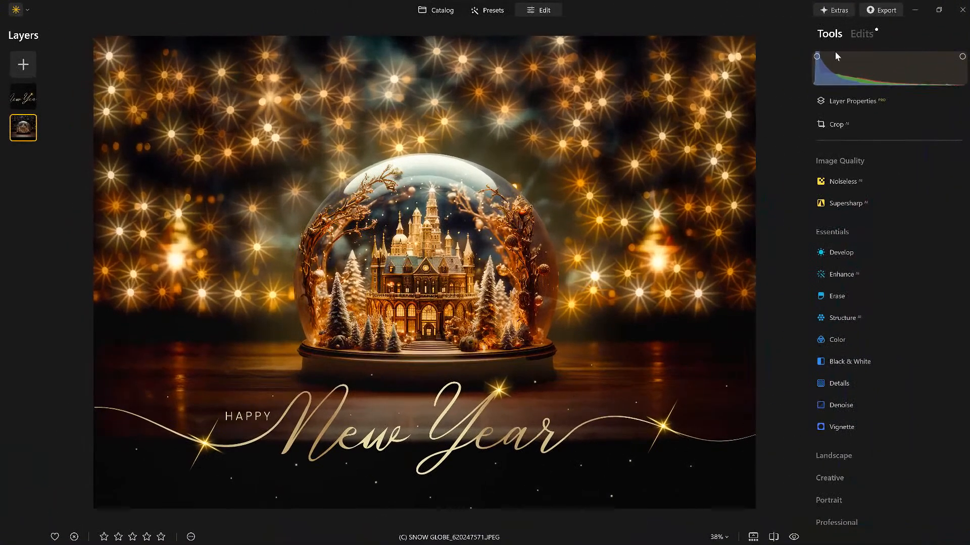
# Step: Reopen the snow globe layer's applied Magic Light edit and reduce Size to 25 and Intensity to 37
pyautogui.click(860, 35)
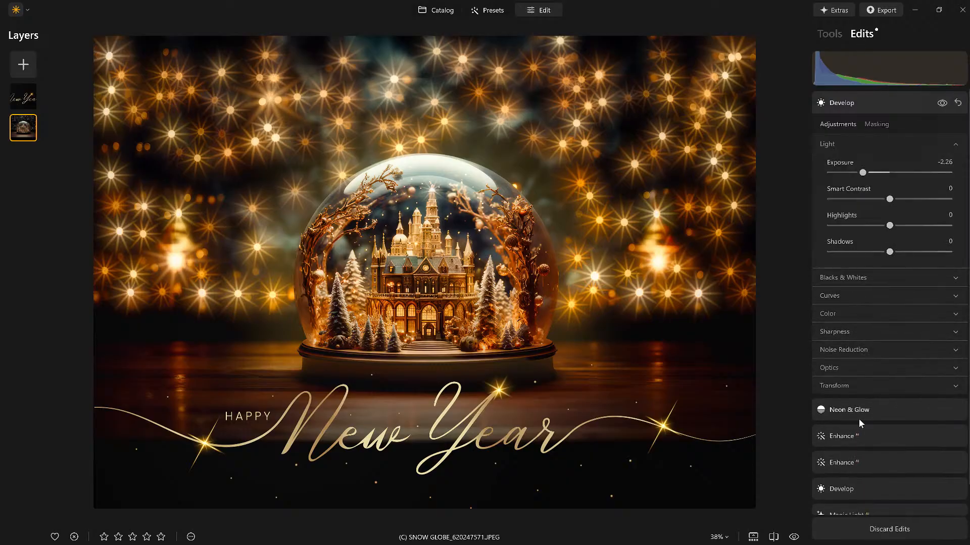
pyautogui.scroll(-1, 841, 487)
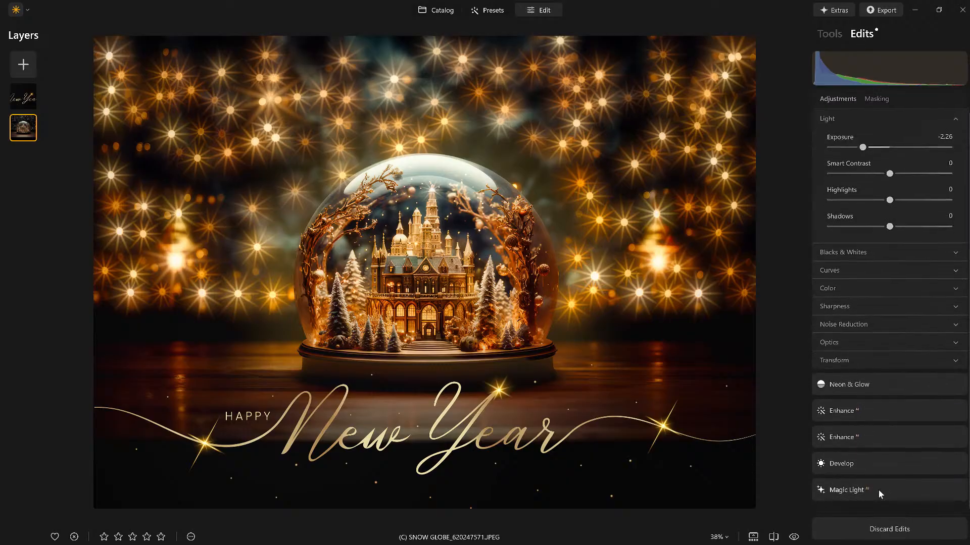
pyautogui.click(877, 490)
pyautogui.scroll(-1, 878, 490)
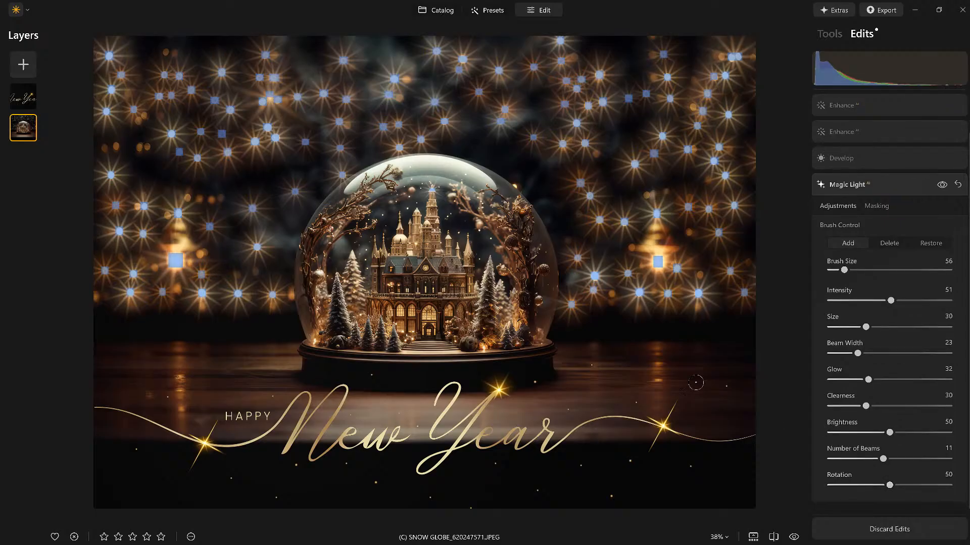
pyautogui.moveTo(866, 327); pyautogui.dragTo(860, 327)
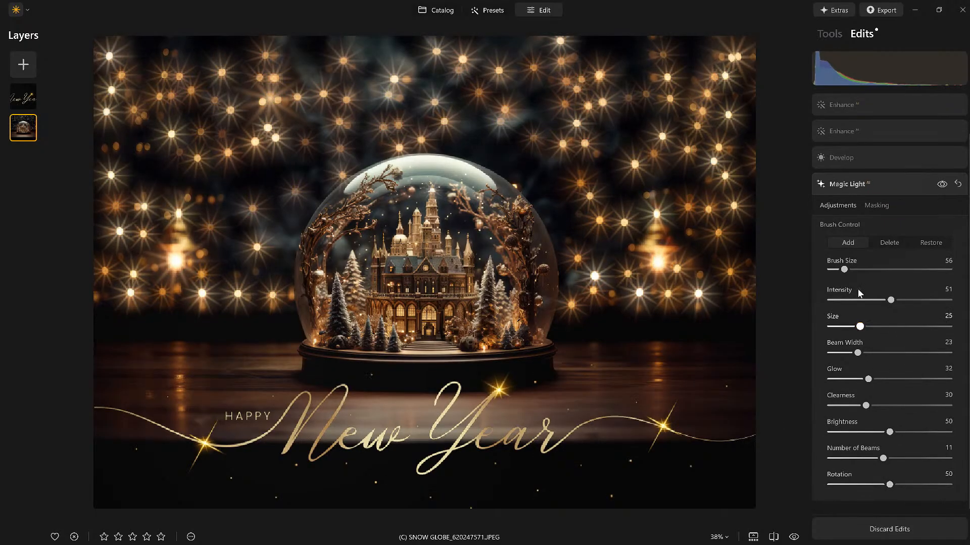
pyautogui.moveTo(891, 300); pyautogui.dragTo(874, 301)
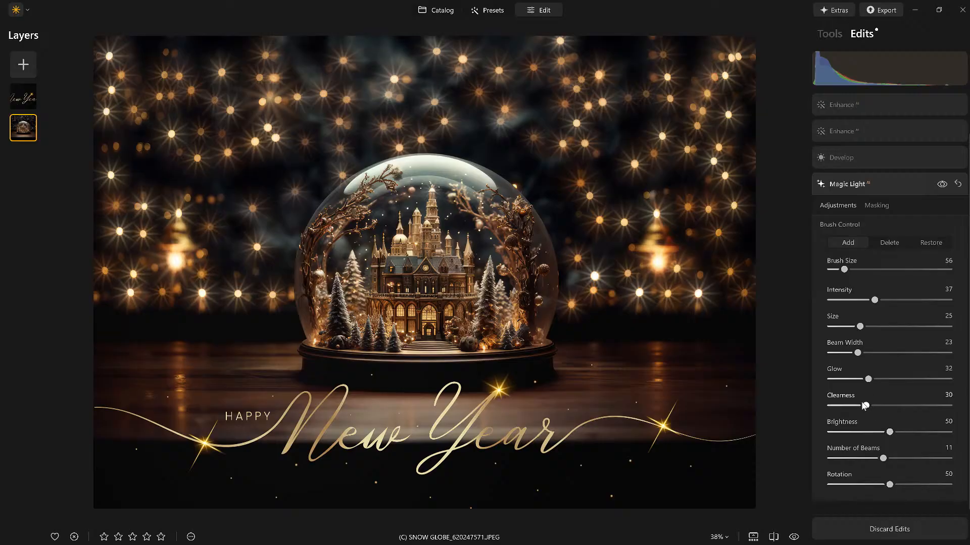
# Step: Set the Magic Light Brightness to 36, Number of Beams to 8 and Intensity to 34, and leave the layer's edit history
pyautogui.moveTo(889, 432); pyautogui.dragTo(869, 461)
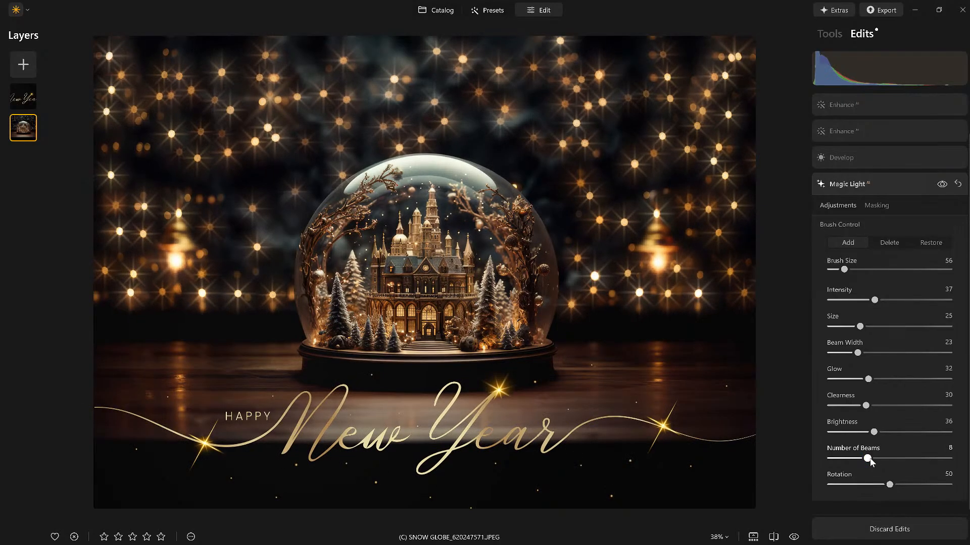
pyautogui.moveTo(874, 300)
pyautogui.mouseDown()
pyautogui.moveTo(949, 300)
pyautogui.moveTo(793, 304)
pyautogui.moveTo(871, 311)
pyautogui.mouseUp()
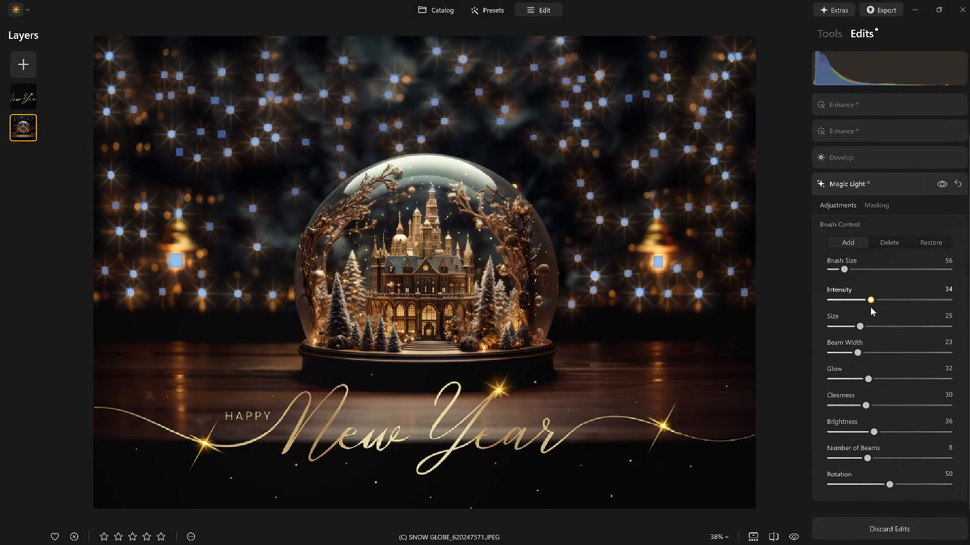
pyautogui.click(895, 113)
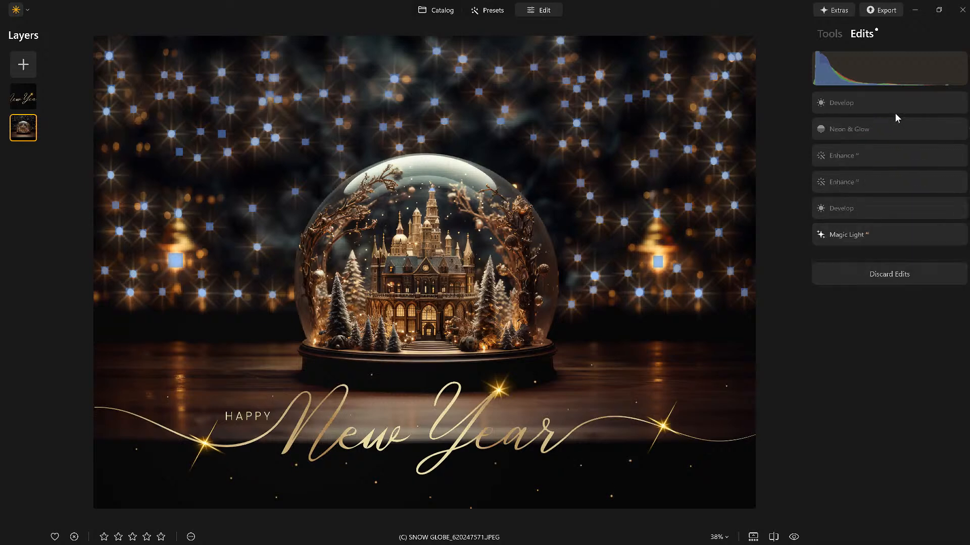
pyautogui.click(890, 97)
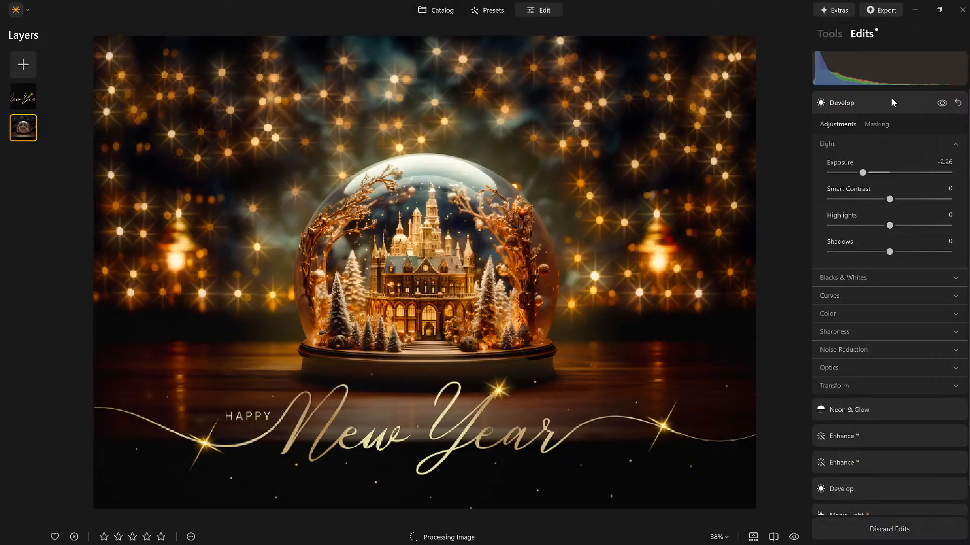
pyautogui.click(827, 35)
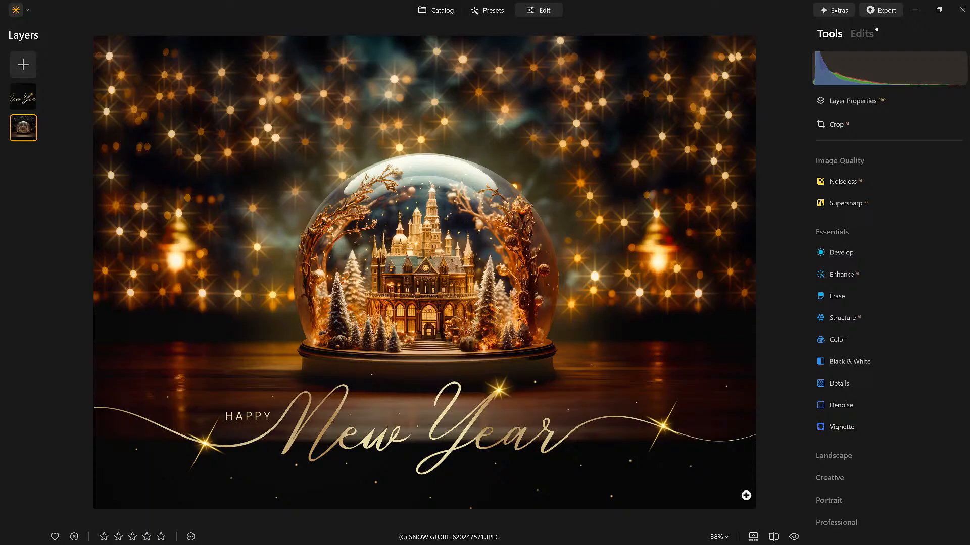
# Step: Compare the finished card with the original snow globe photo using the before/after preview
pyautogui.click(793, 538)
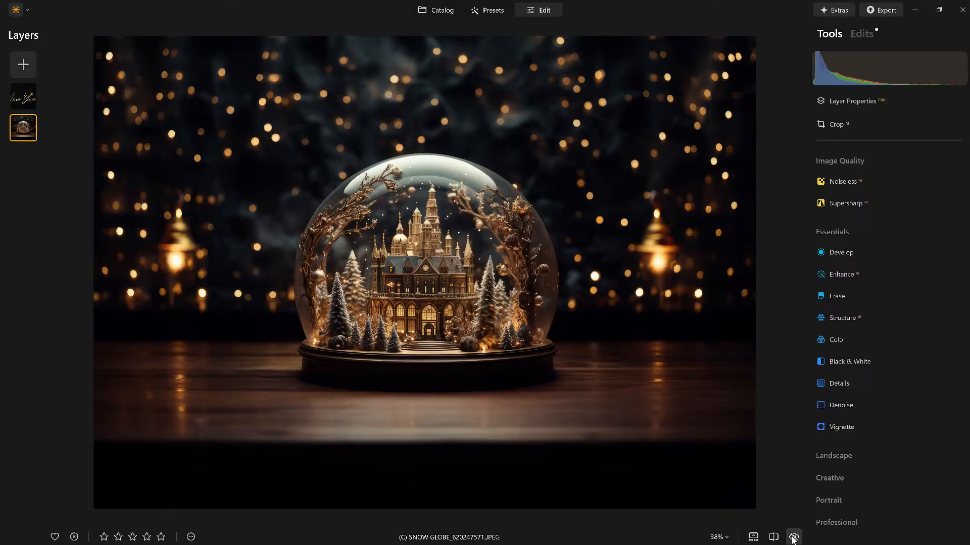
pyautogui.click(793, 537)
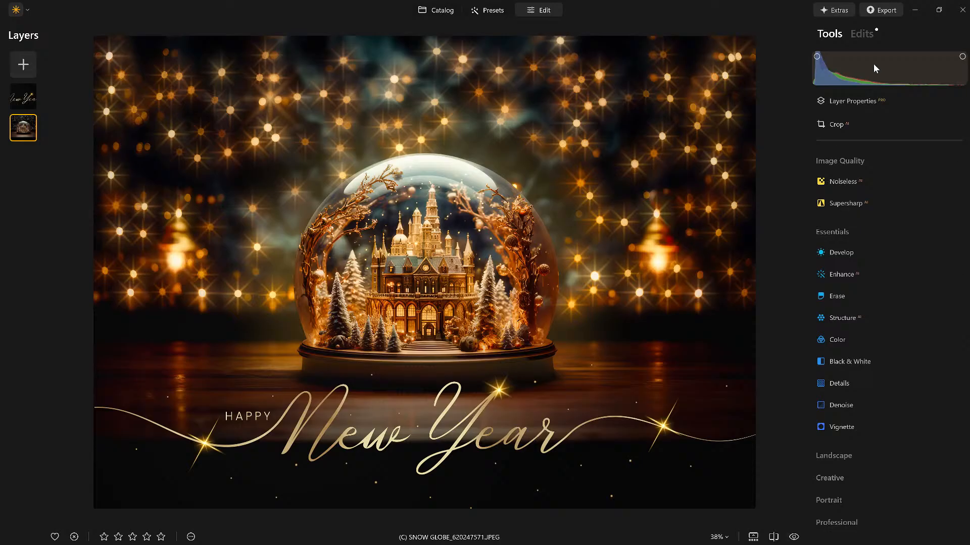
# Step: Reopen the applied Neon & Glow edit, toggle its visibility to compare, reduce the Neon Amount to 25, and leave the edit history
pyautogui.click(861, 34)
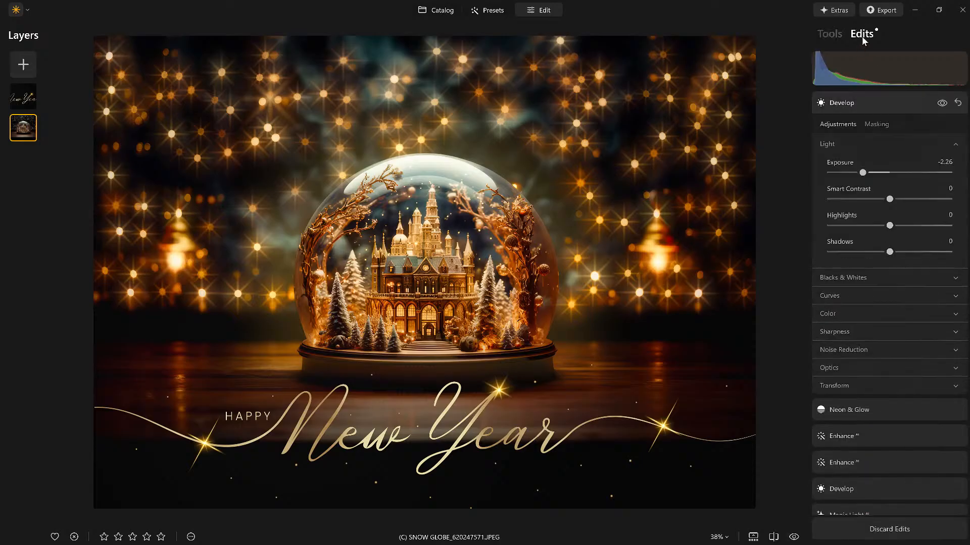
pyautogui.click(864, 111)
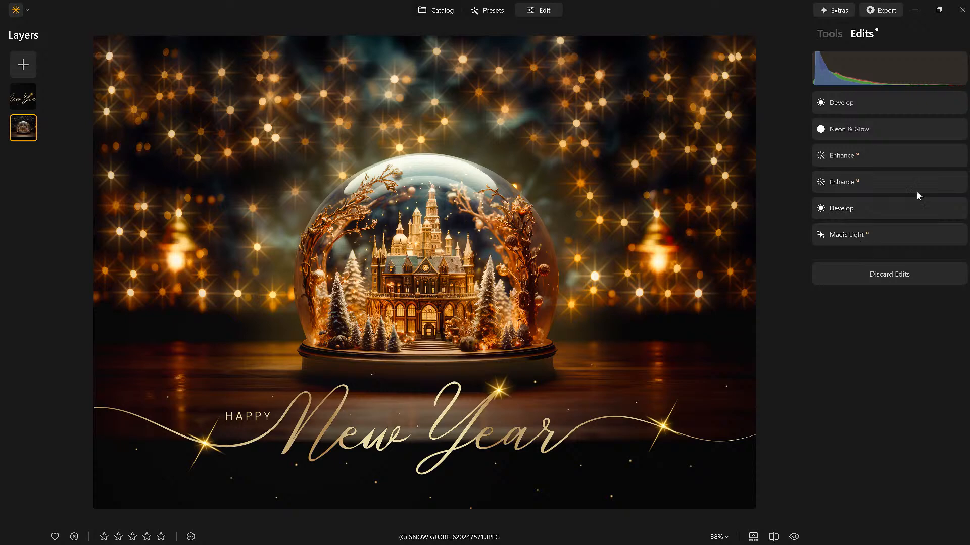
pyautogui.click(872, 128)
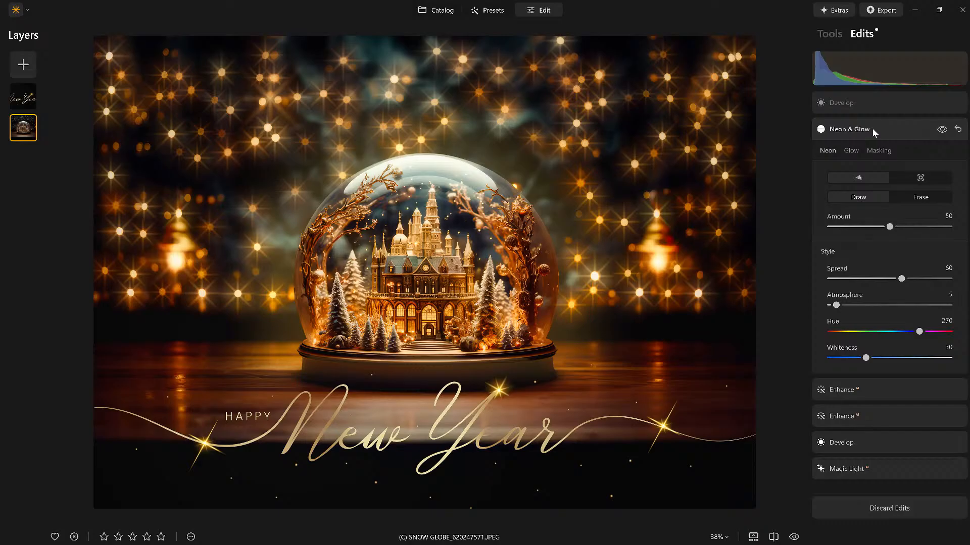
pyautogui.click(942, 130)
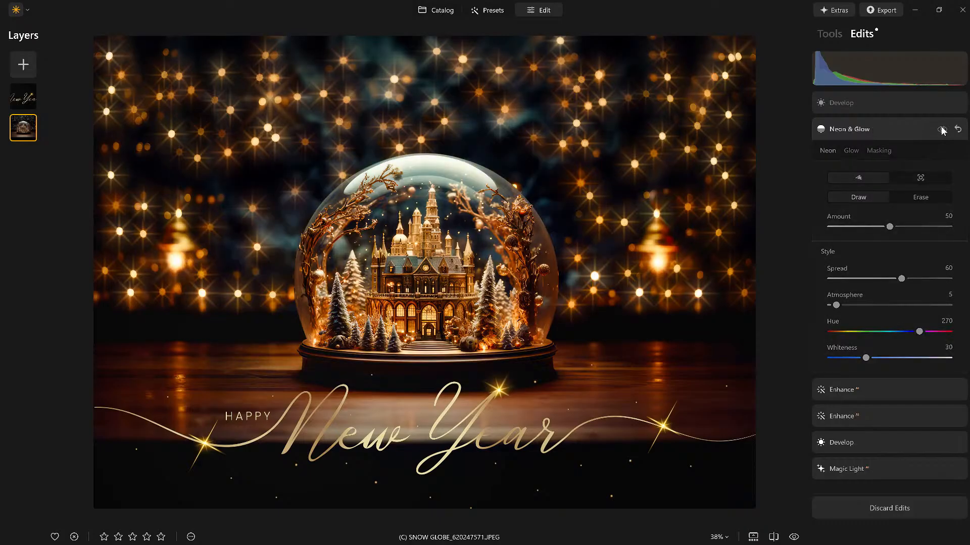
pyautogui.click(942, 130)
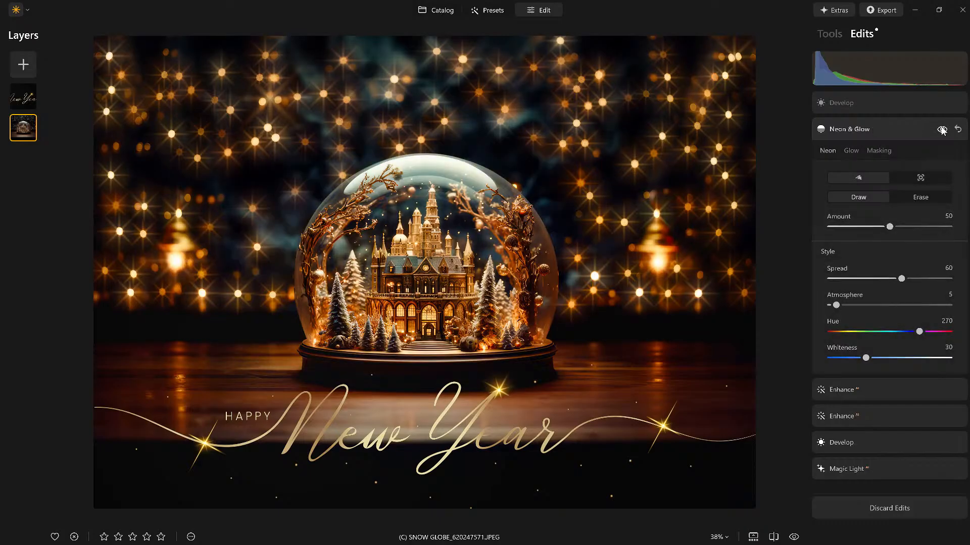
pyautogui.moveTo(889, 226); pyautogui.dragTo(876, 227)
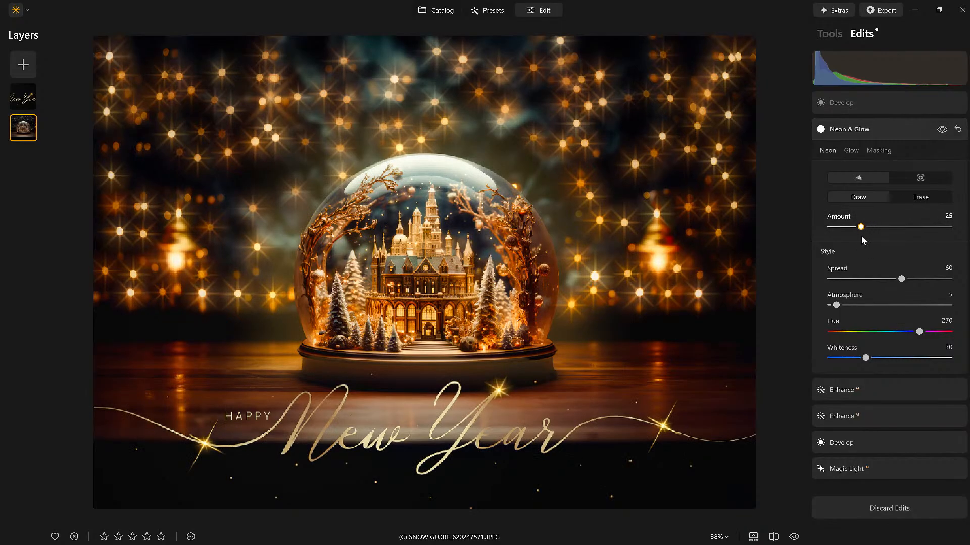
pyautogui.click(868, 103)
pyautogui.click(830, 34)
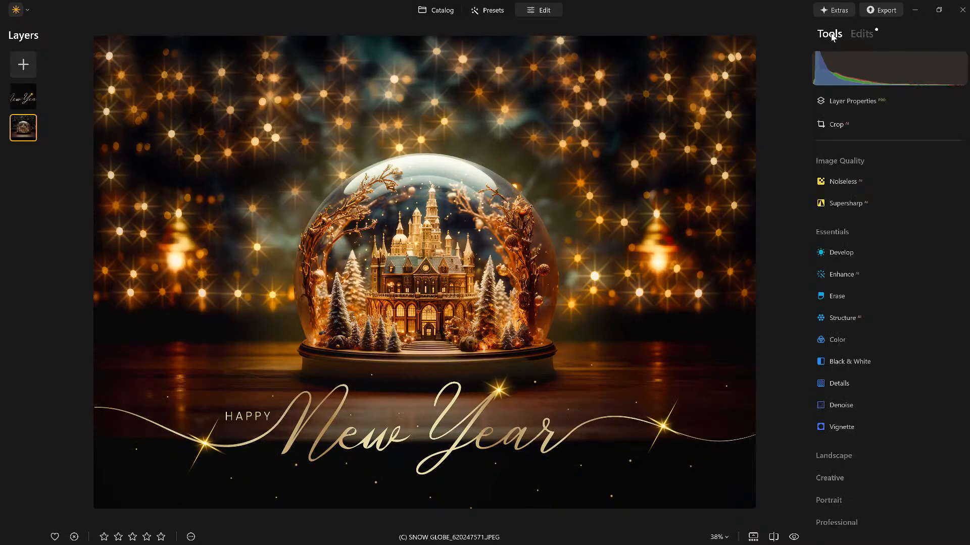